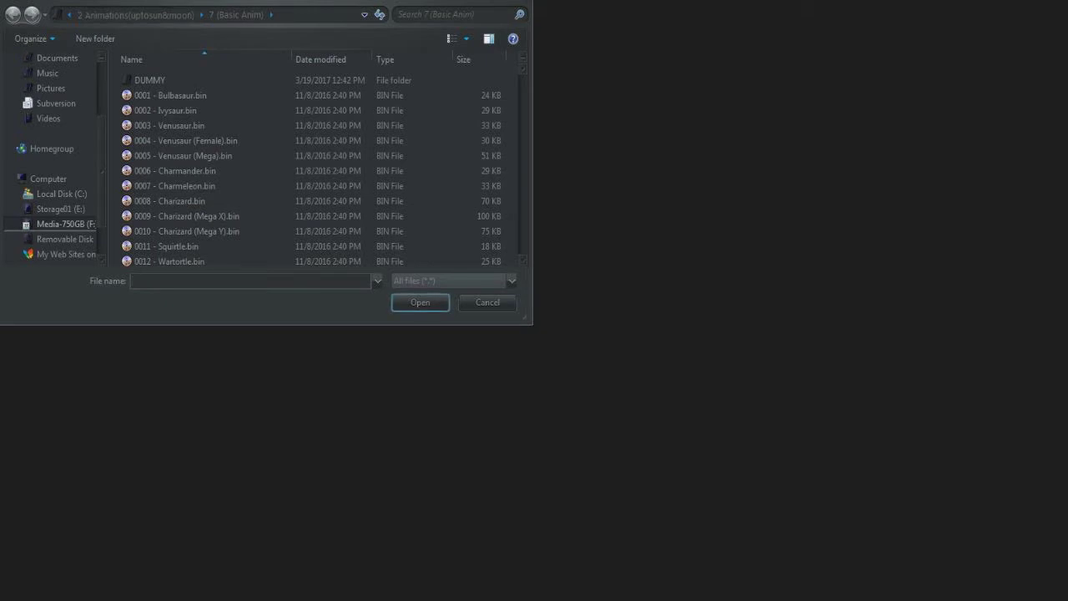
# Step: Open the model file 0006 - Charmander.bin from the 1 Model folder in Pokemon-Evolved
pyautogui.click(135, 15)
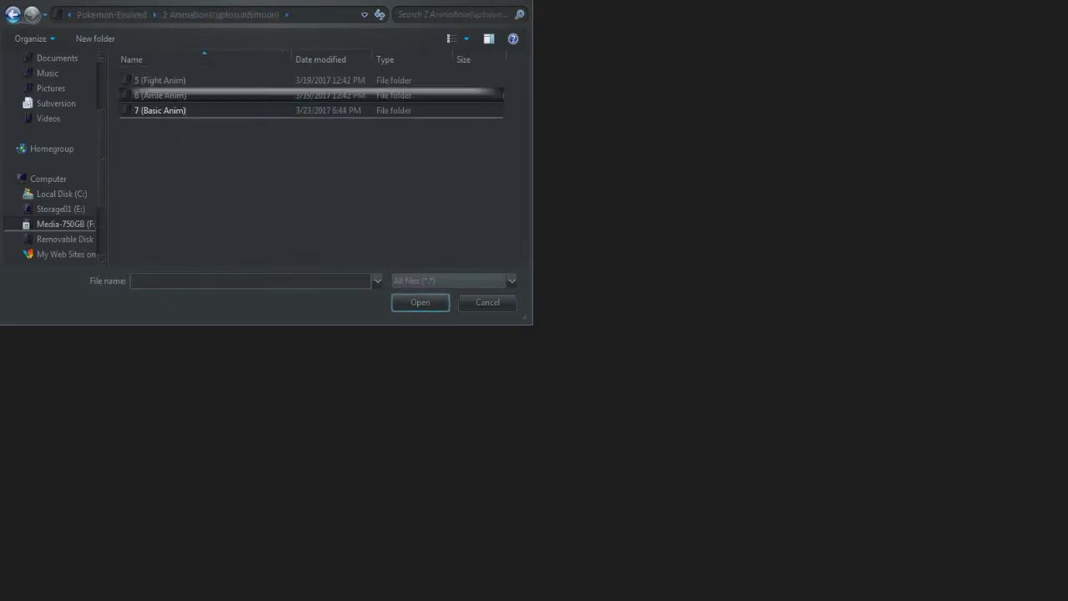
pyautogui.press('BackSpace')
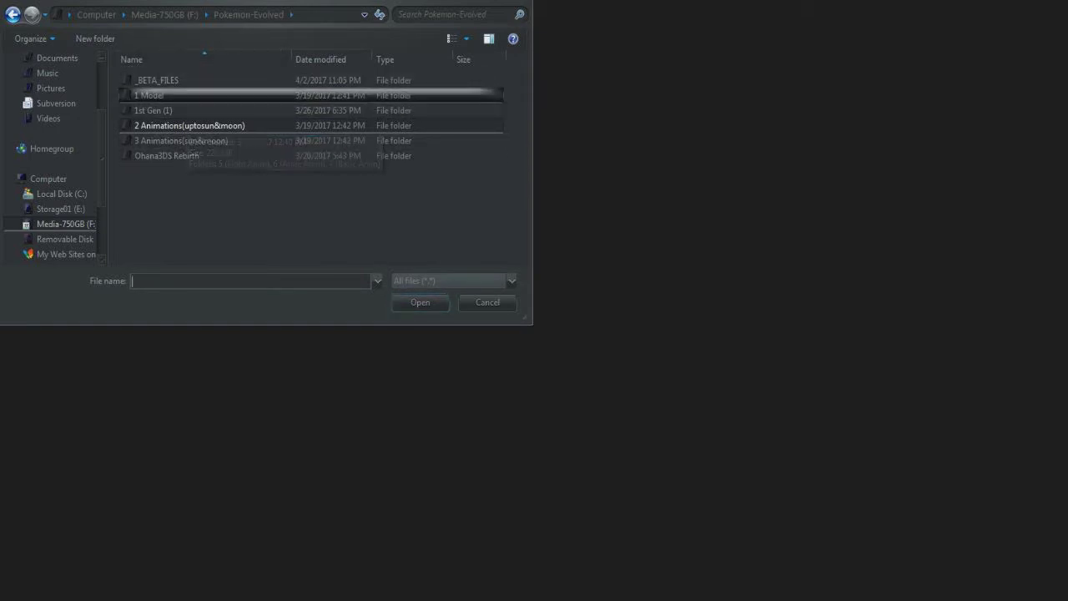
pyautogui.doubleClick(174, 95)
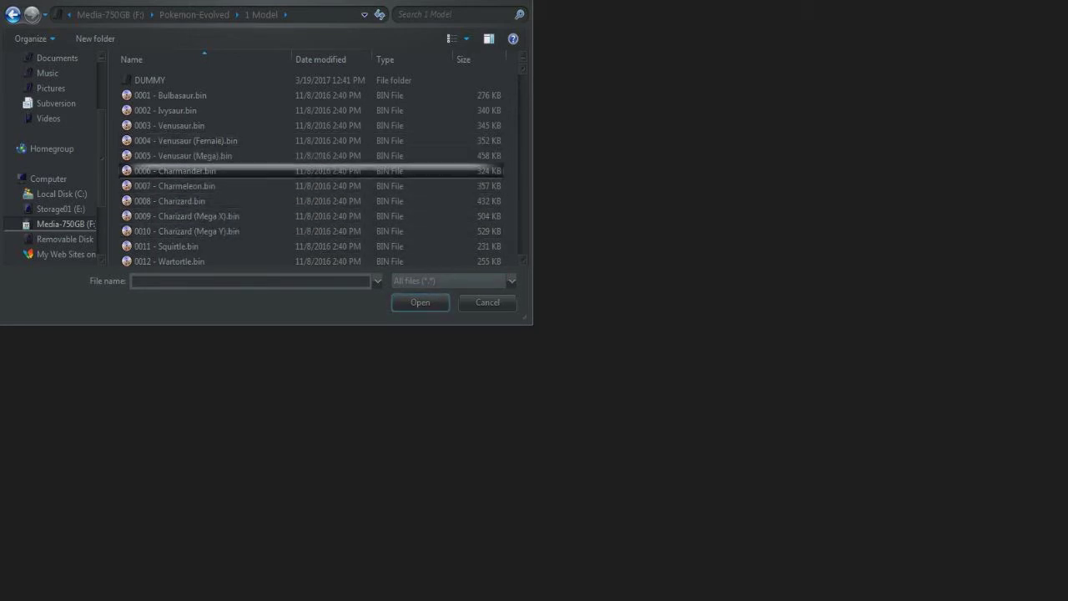
pyautogui.doubleClick(171, 172)
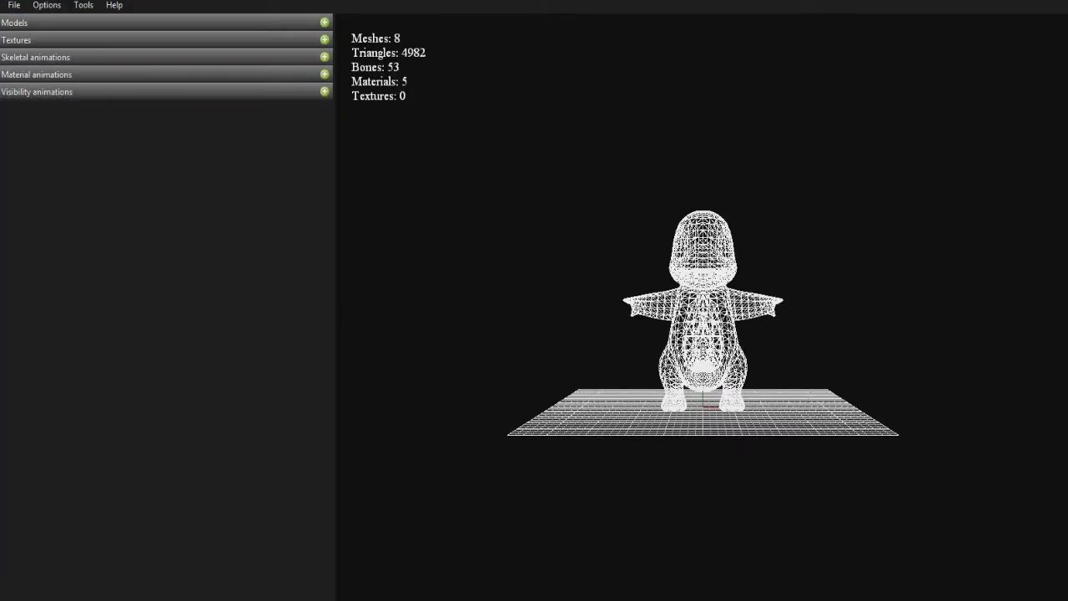
# Step: Import the skeletal animations from 0006 - Charmander.bin in the 7 (Basic Anim) folder of 2 Animations(uptosun&moon)
pyautogui.moveTo(703, 334); pyautogui.dragTo(829, 344)
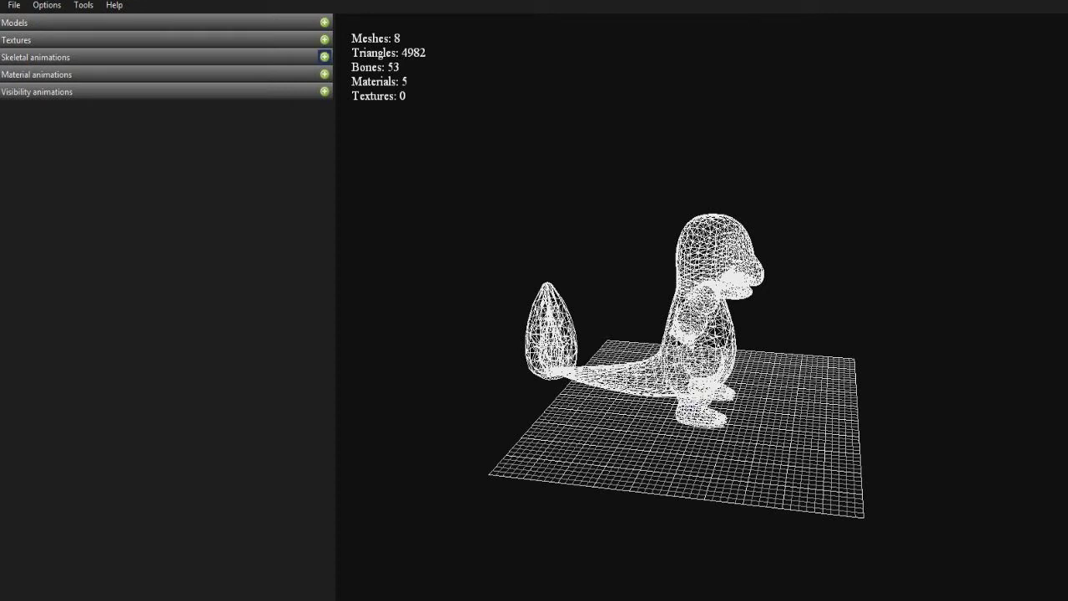
pyautogui.click(325, 57)
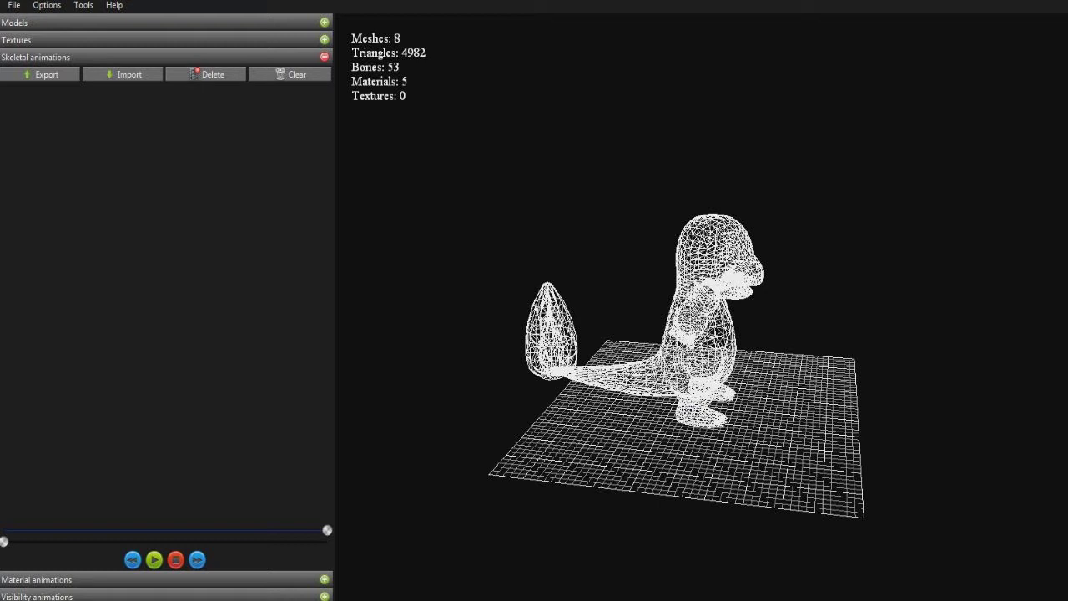
pyautogui.click(130, 74)
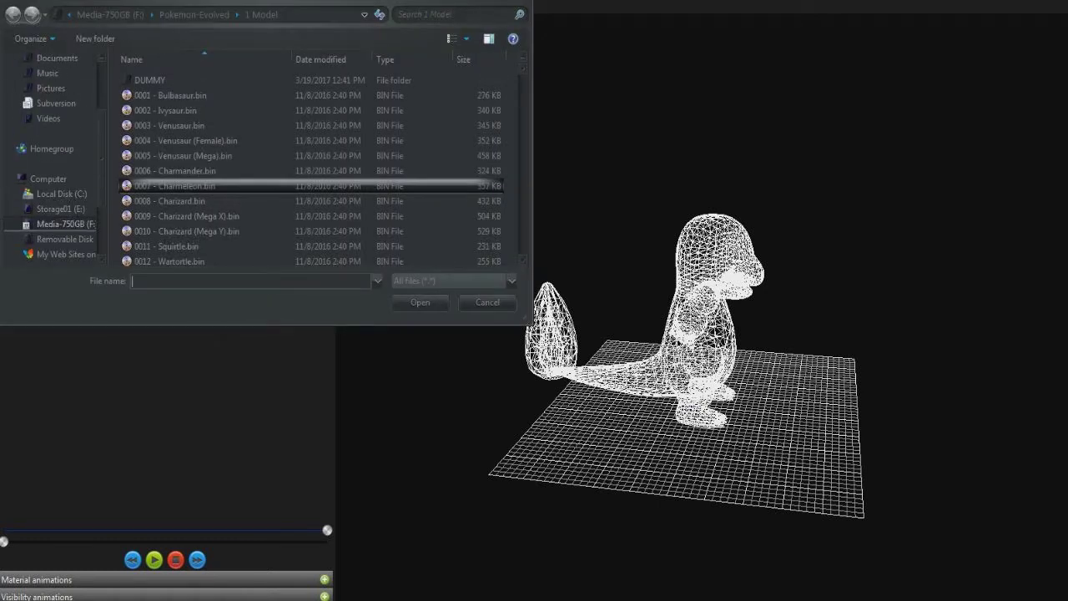
pyautogui.click(194, 14)
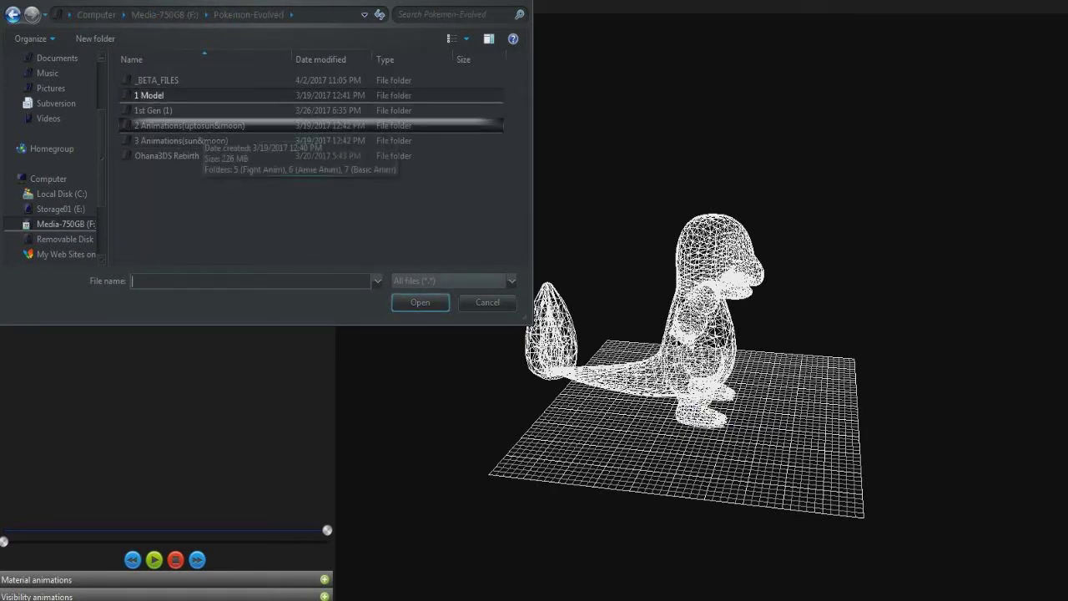
pyautogui.doubleClick(200, 126)
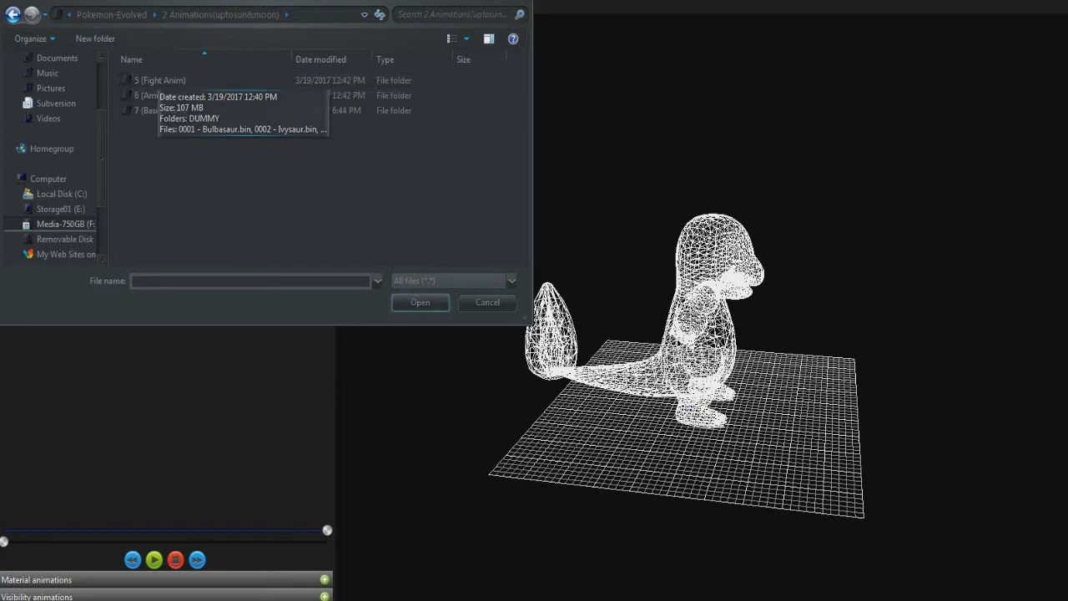
pyautogui.doubleClick(147, 110)
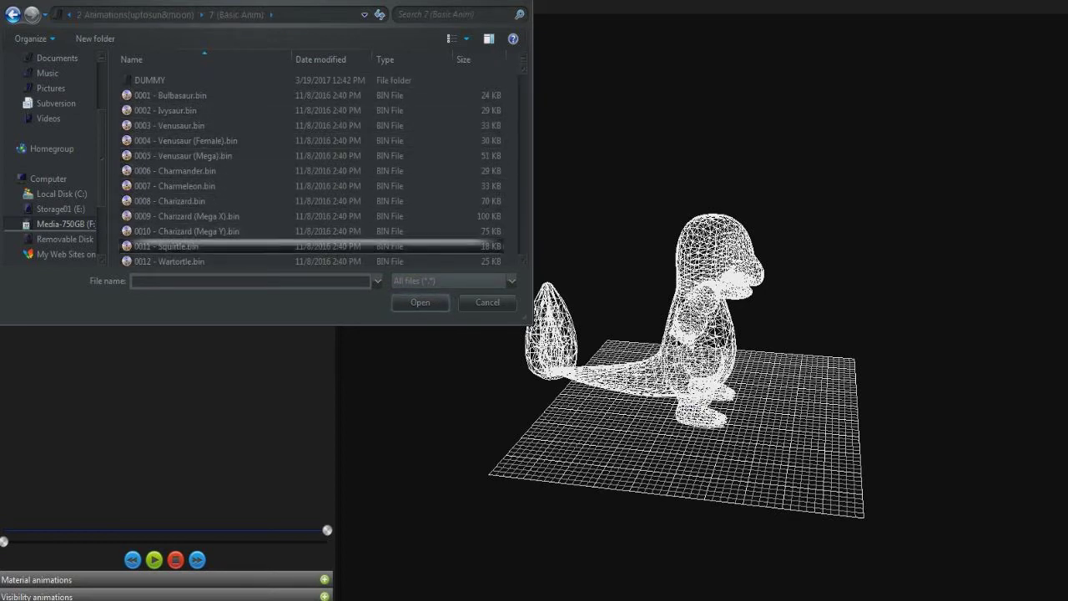
pyautogui.doubleClick(175, 170)
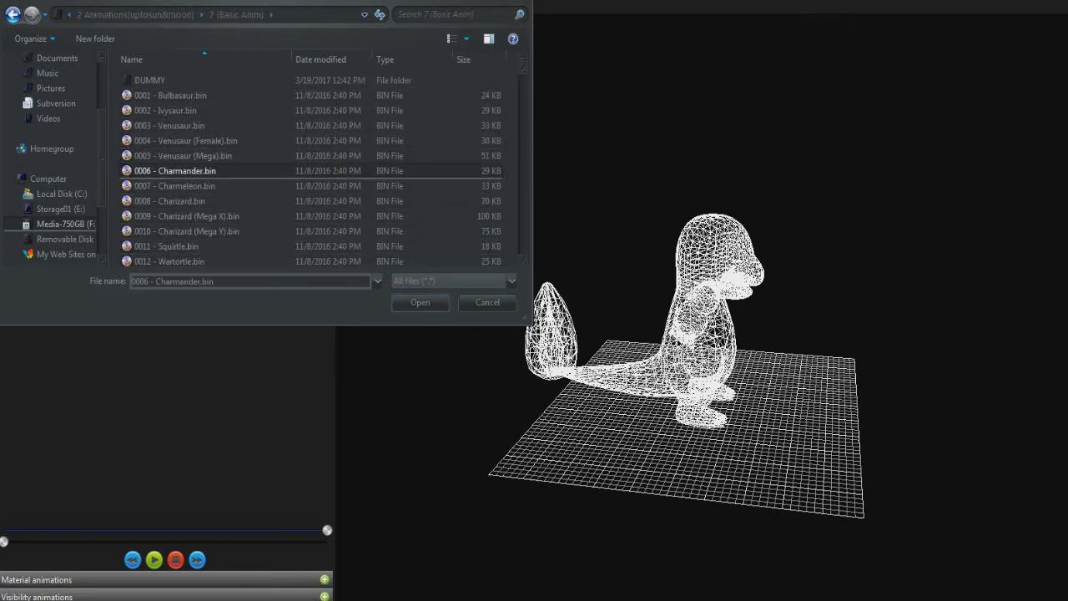
# Step: Import the skeletal animations from 0006 - Charmander.bin in the 6 (Amie Anim) folder
pyautogui.click(122, 75)
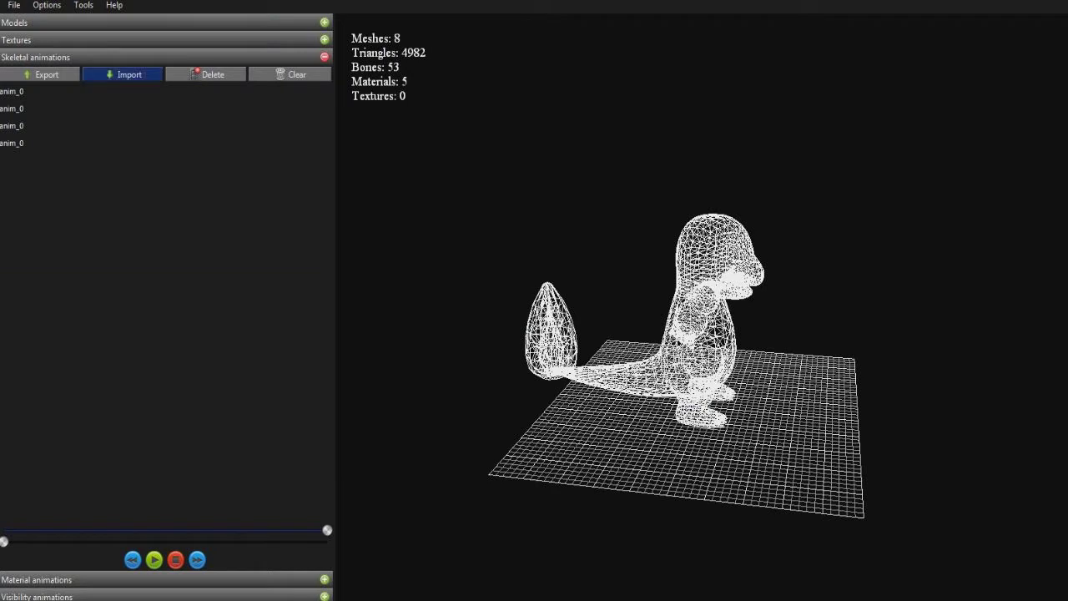
pyautogui.click(136, 15)
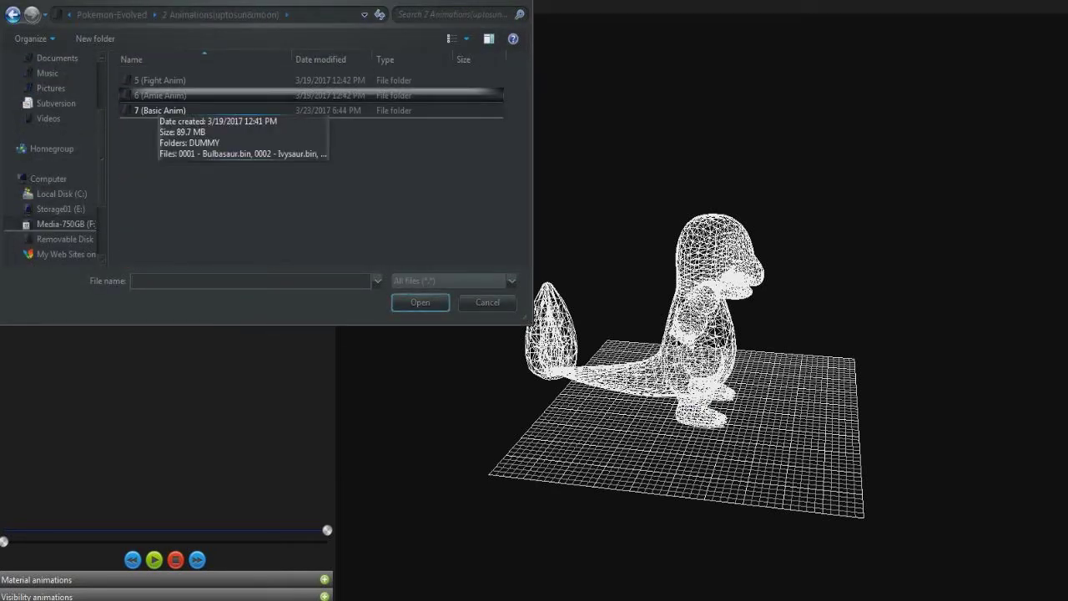
pyautogui.doubleClick(161, 95)
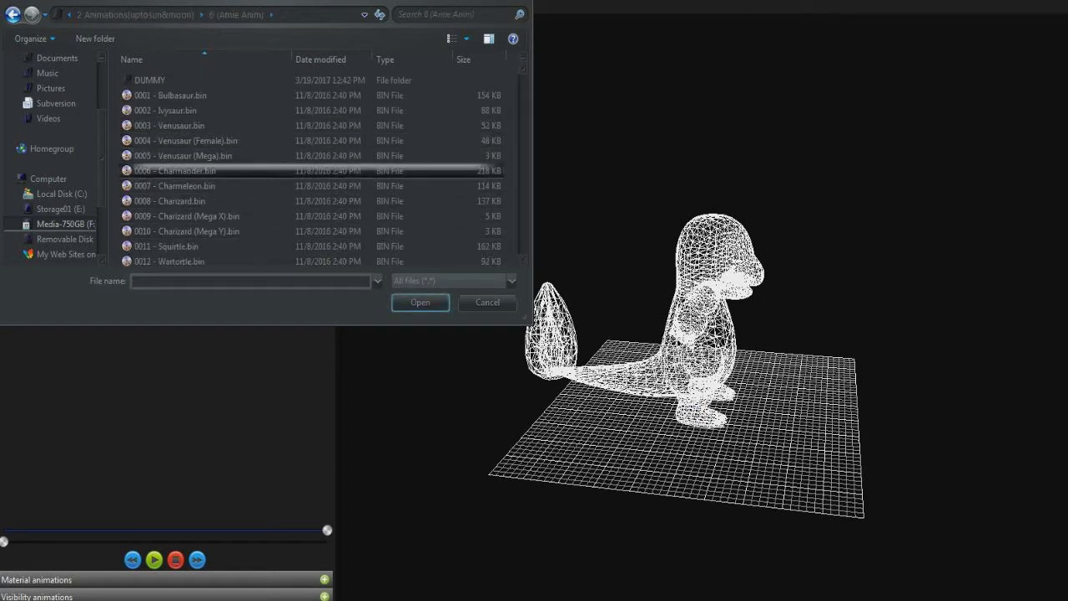
pyautogui.doubleClick(167, 171)
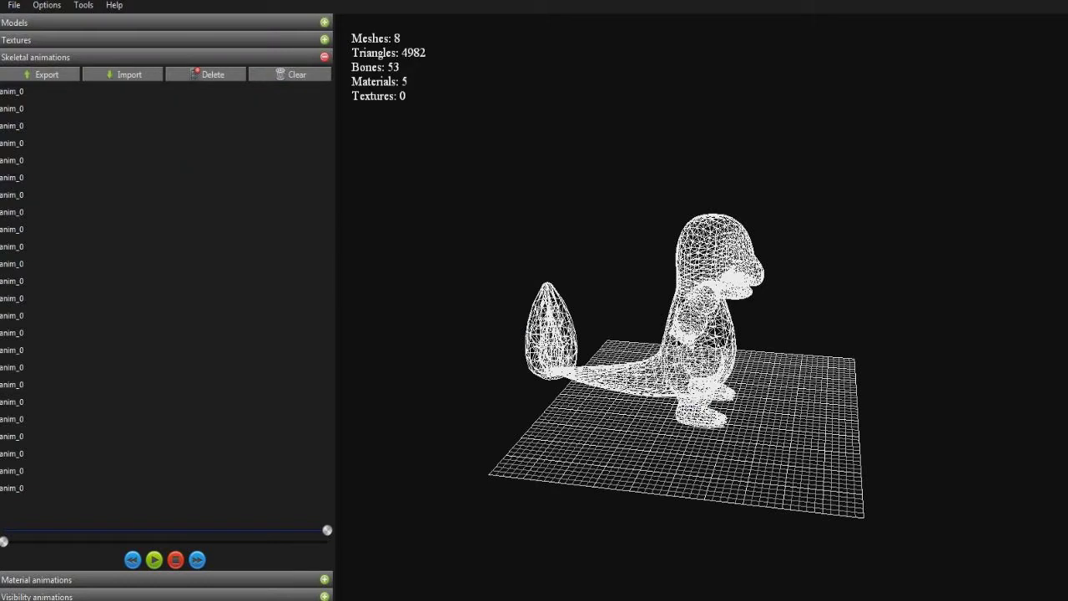
# Step: Import the skeletal animations from 0006 - Charmander.bin in the 5 (Fight Anim) folder
pyautogui.click(124, 74)
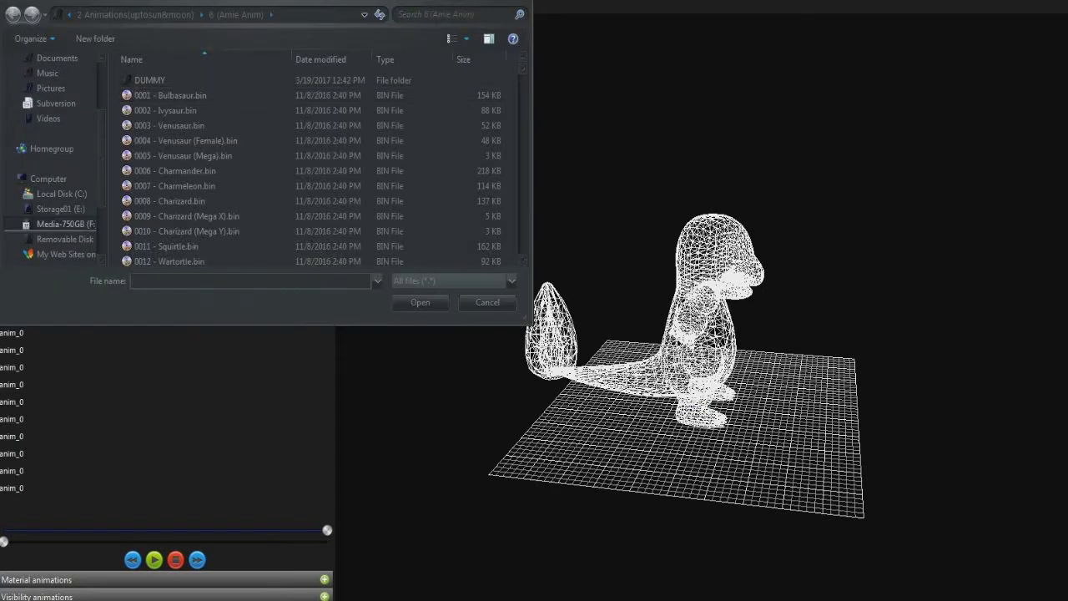
pyautogui.click(136, 15)
pyautogui.press('Up')
pyautogui.press('Return')
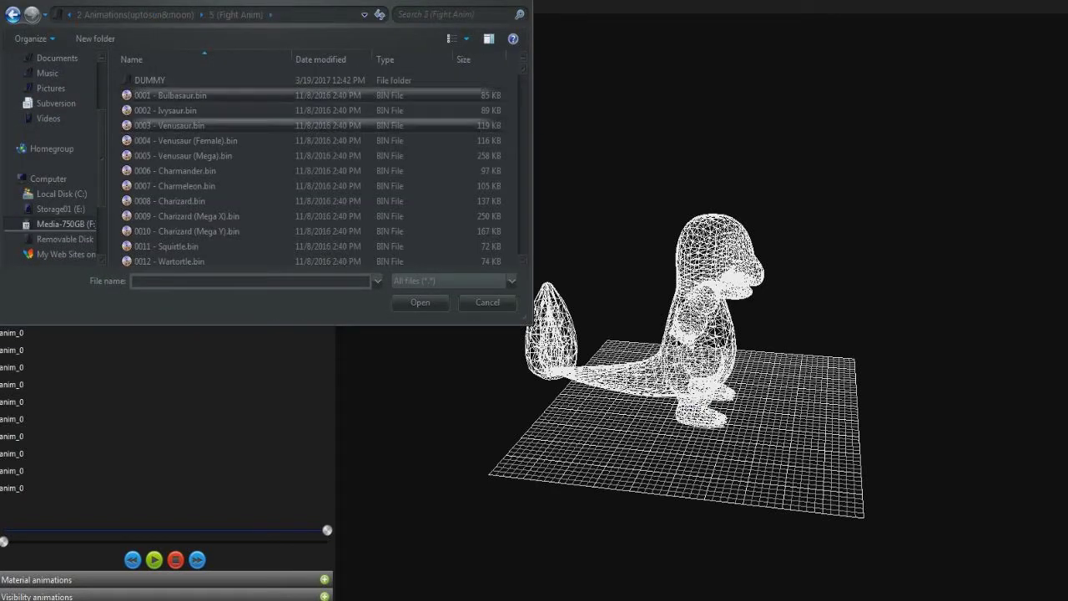
pyautogui.doubleClick(174, 172)
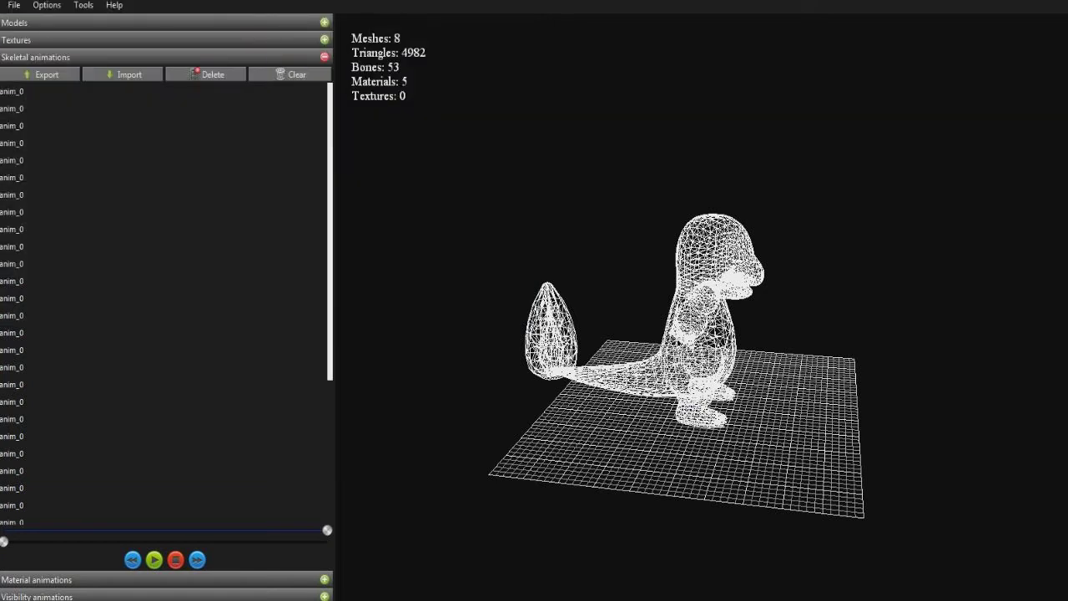
# Step: Start animation playback and preview the first four skeletal animations on the Charmander model one after another
pyautogui.click(164, 92)
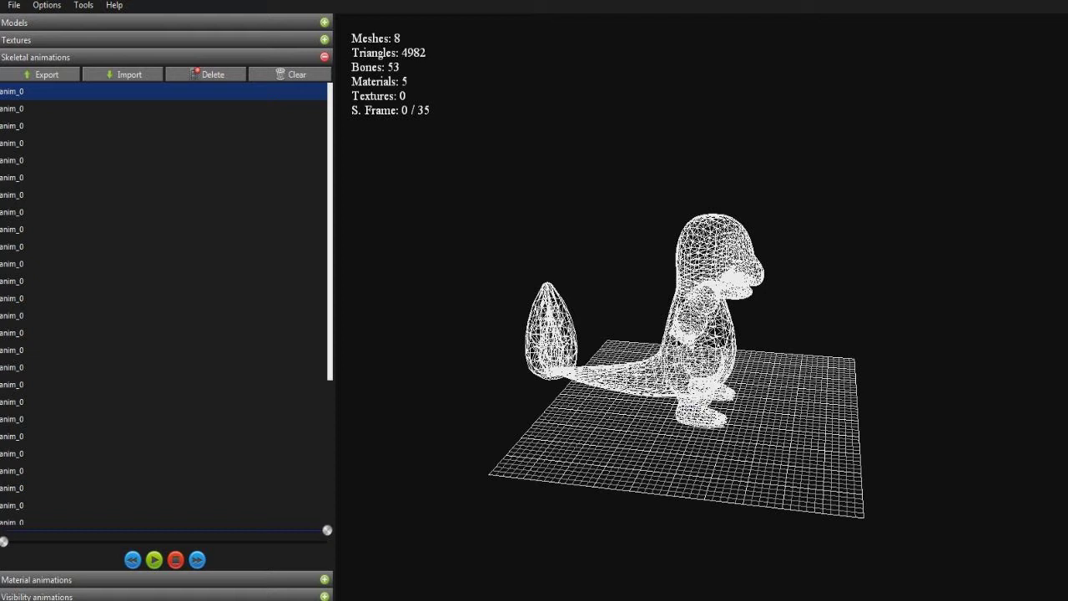
pyautogui.click(154, 559)
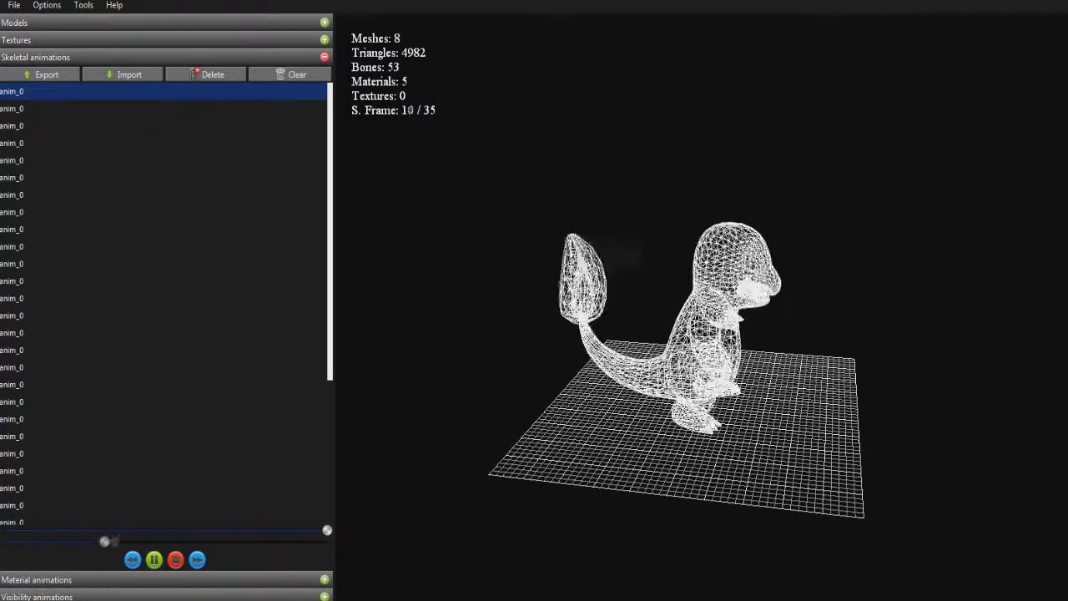
pyautogui.click(164, 109)
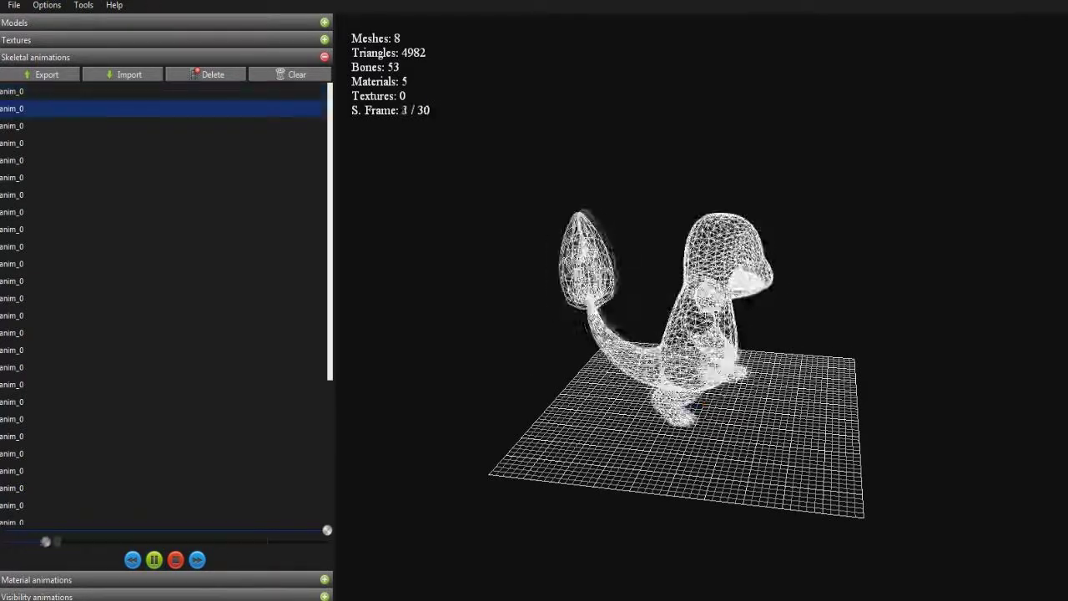
pyautogui.click(163, 126)
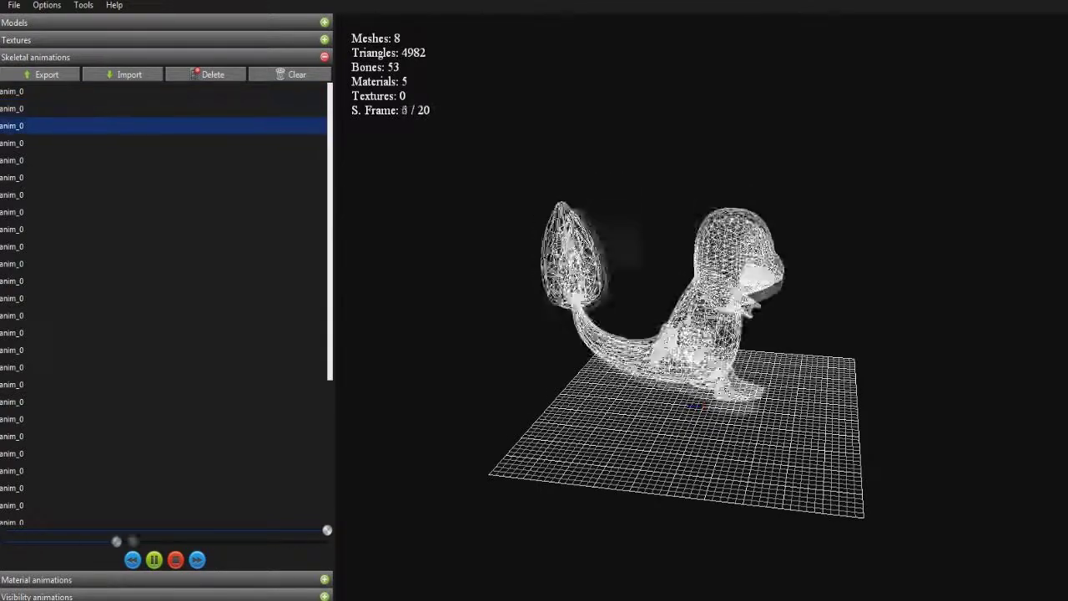
pyautogui.click(164, 143)
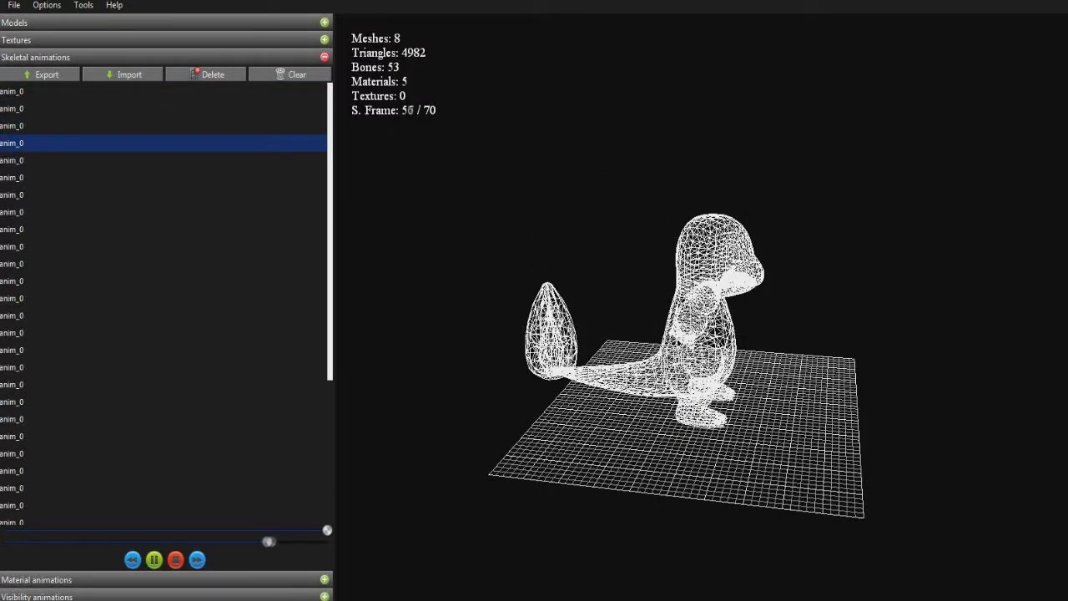
# Step: Preview skeletal animations from the fifth to the sixteenth list entry, examining how the Charmander model moves in each
pyautogui.click(164, 160)
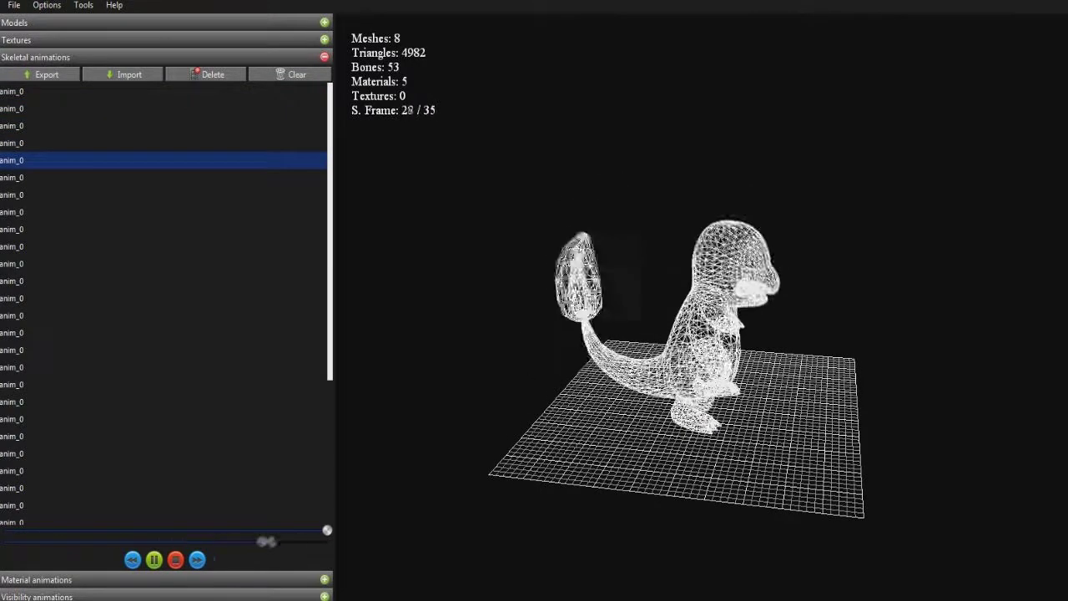
pyautogui.click(164, 178)
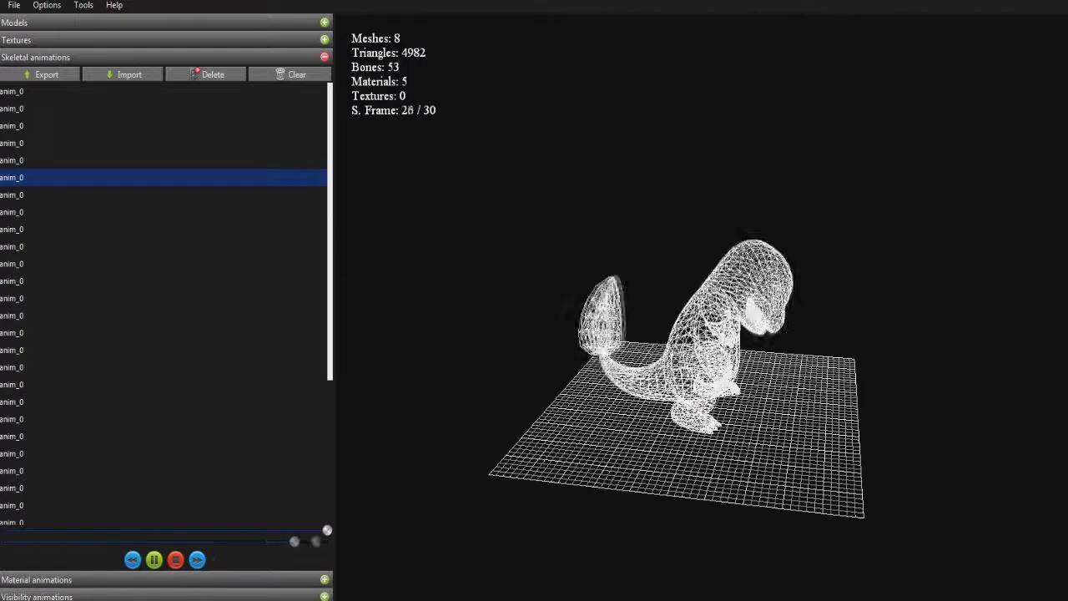
pyautogui.click(164, 195)
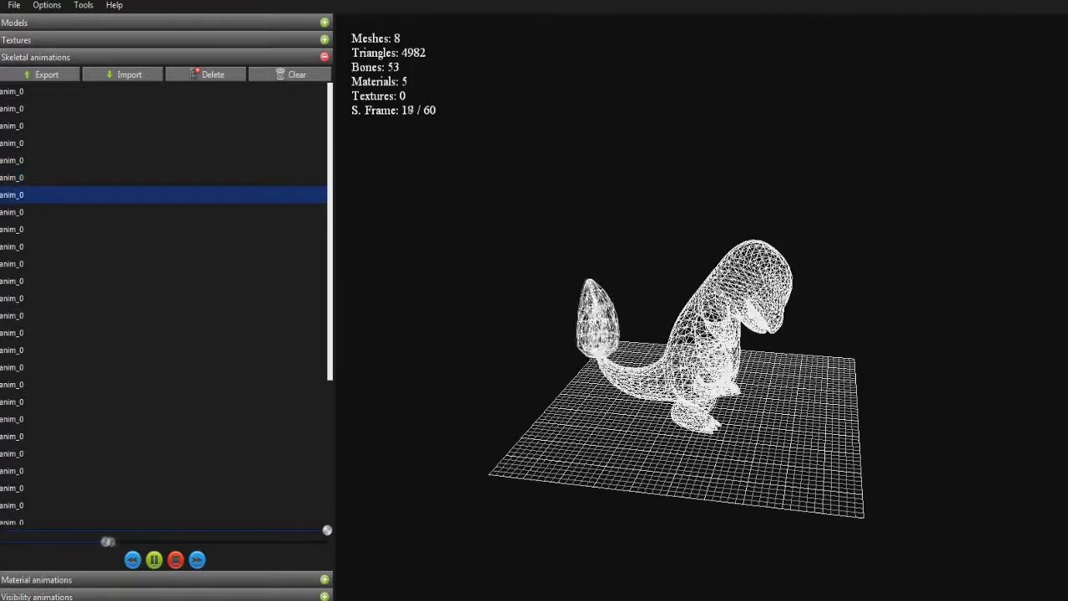
pyautogui.click(163, 178)
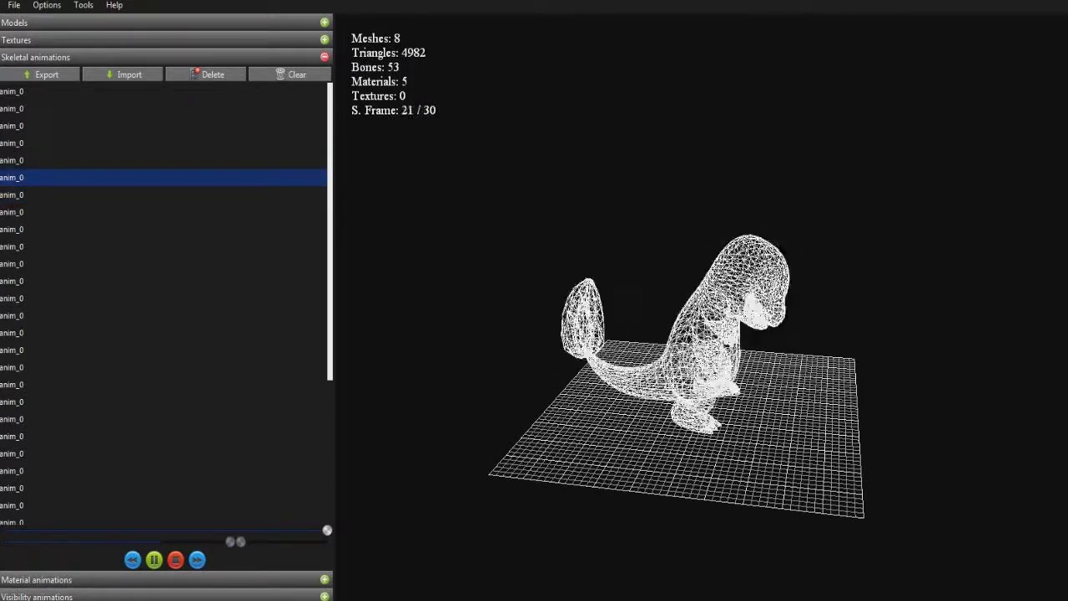
pyautogui.click(163, 196)
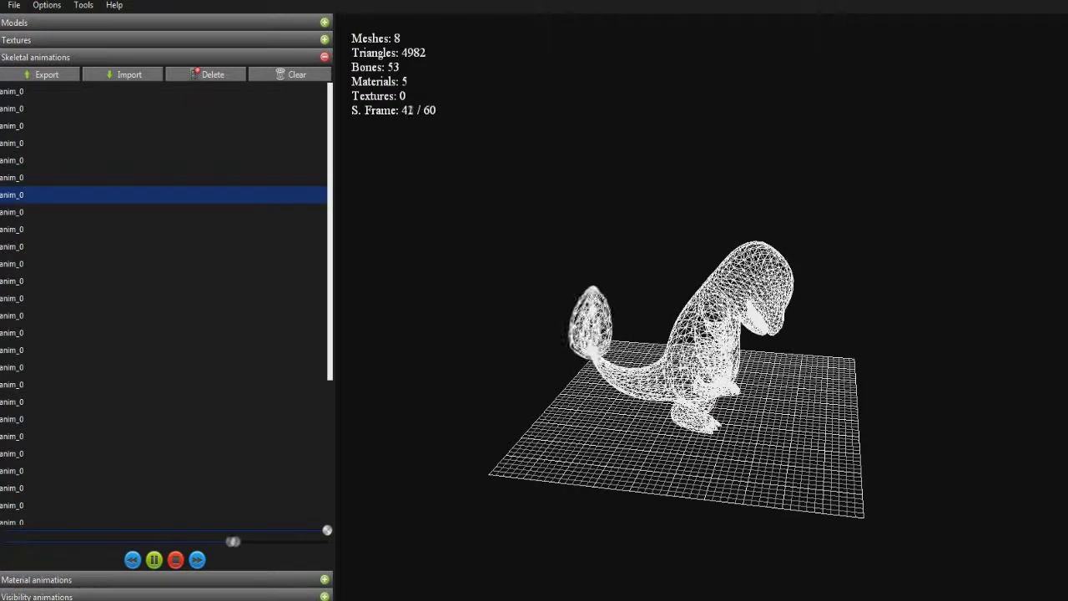
pyautogui.click(164, 212)
pyautogui.click(163, 230)
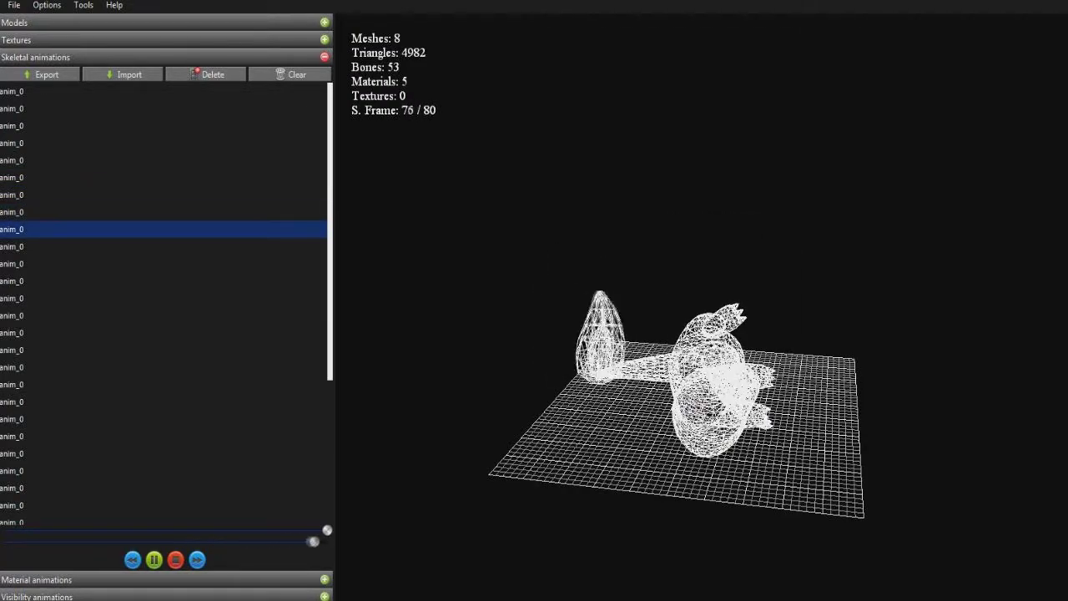
pyautogui.click(163, 246)
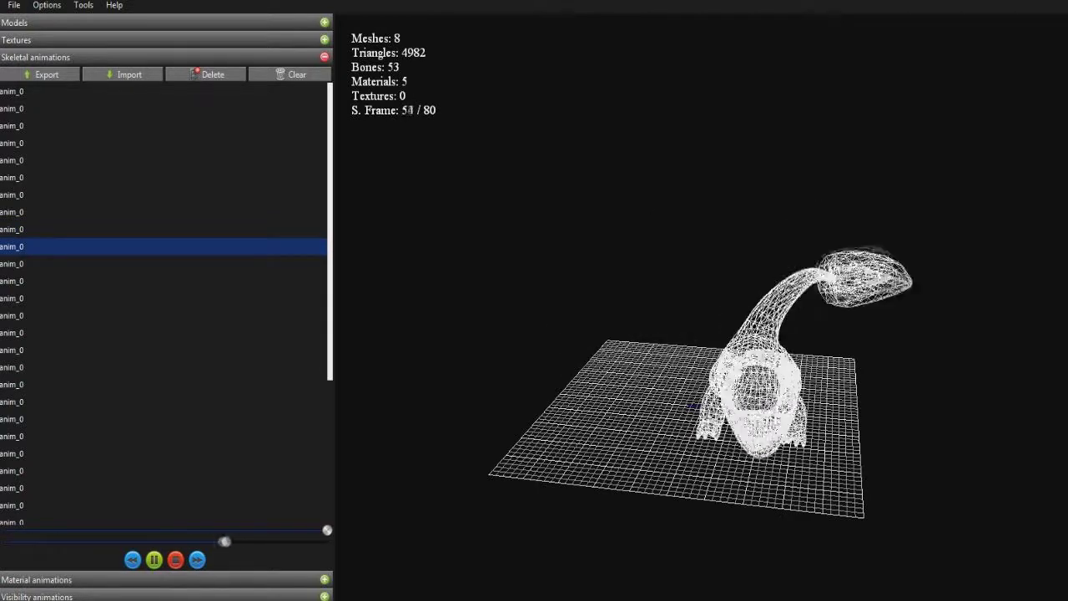
pyautogui.click(163, 264)
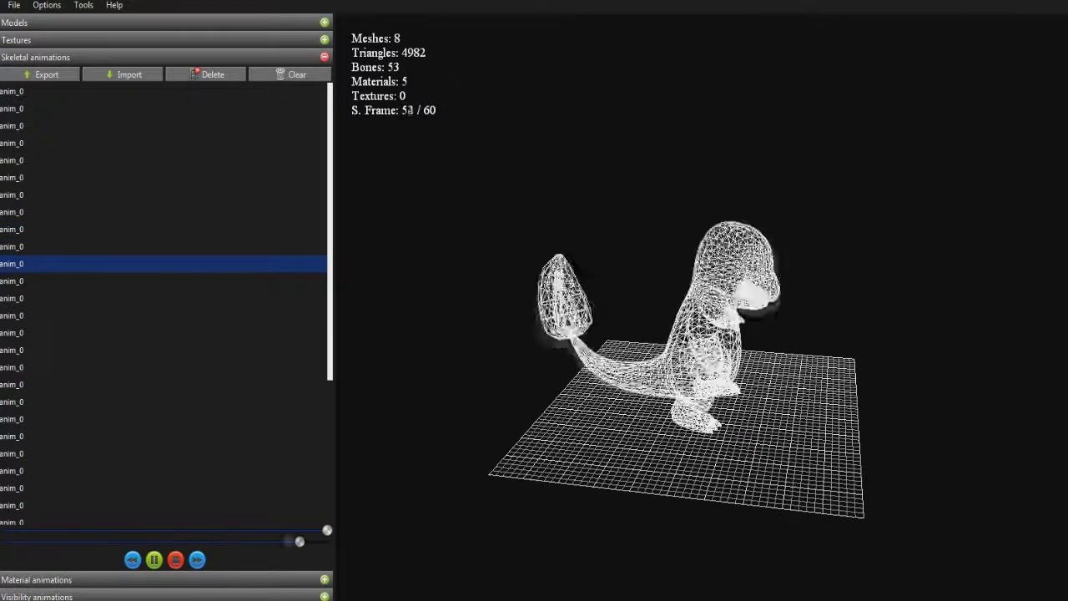
pyautogui.click(164, 282)
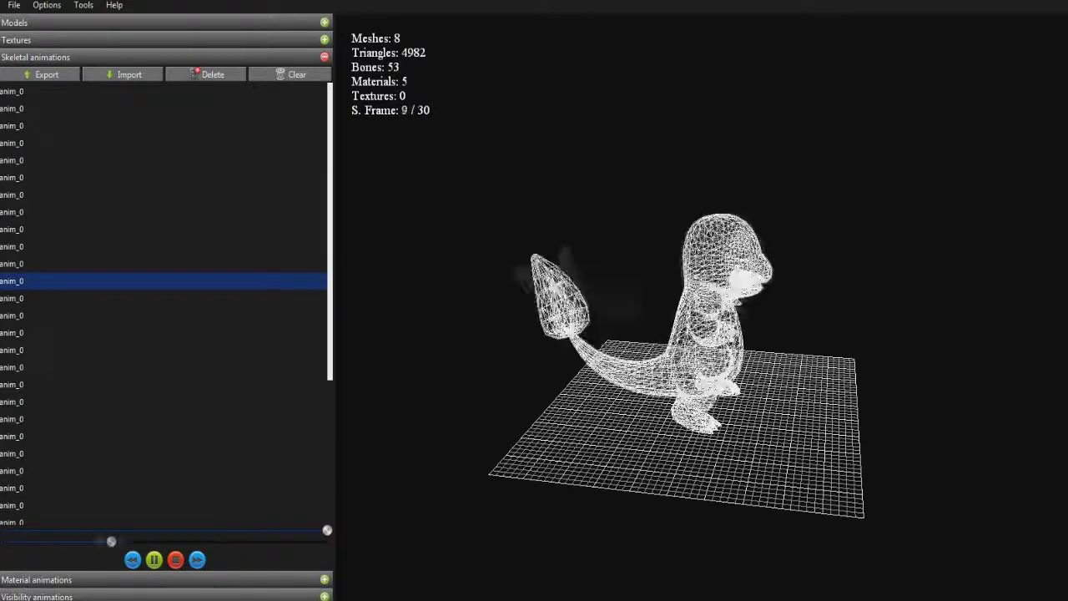
pyautogui.moveTo(668, 333); pyautogui.dragTo(597, 319)
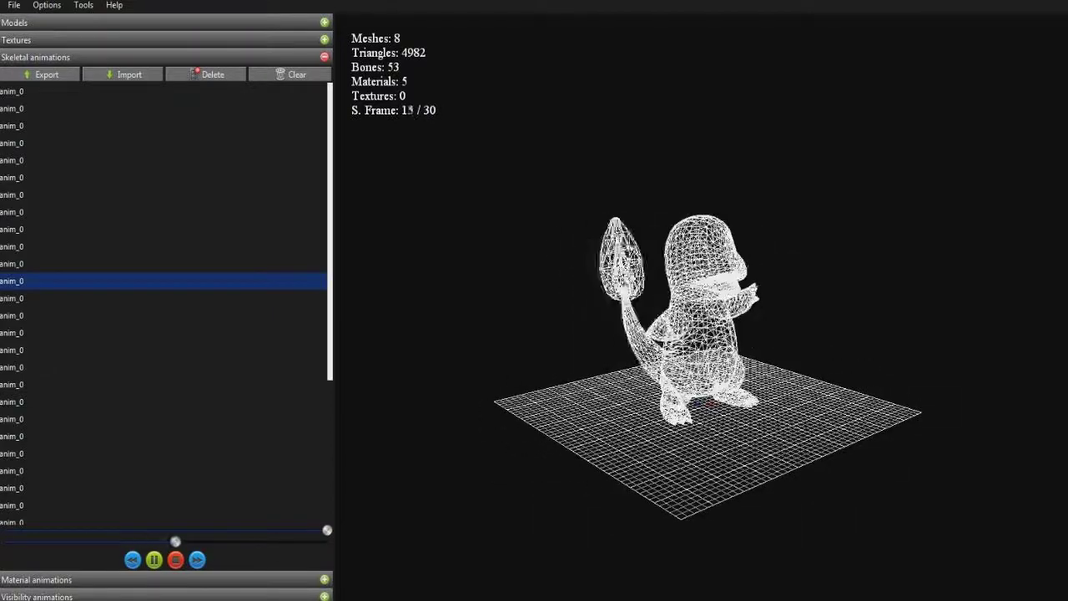
pyautogui.click(164, 298)
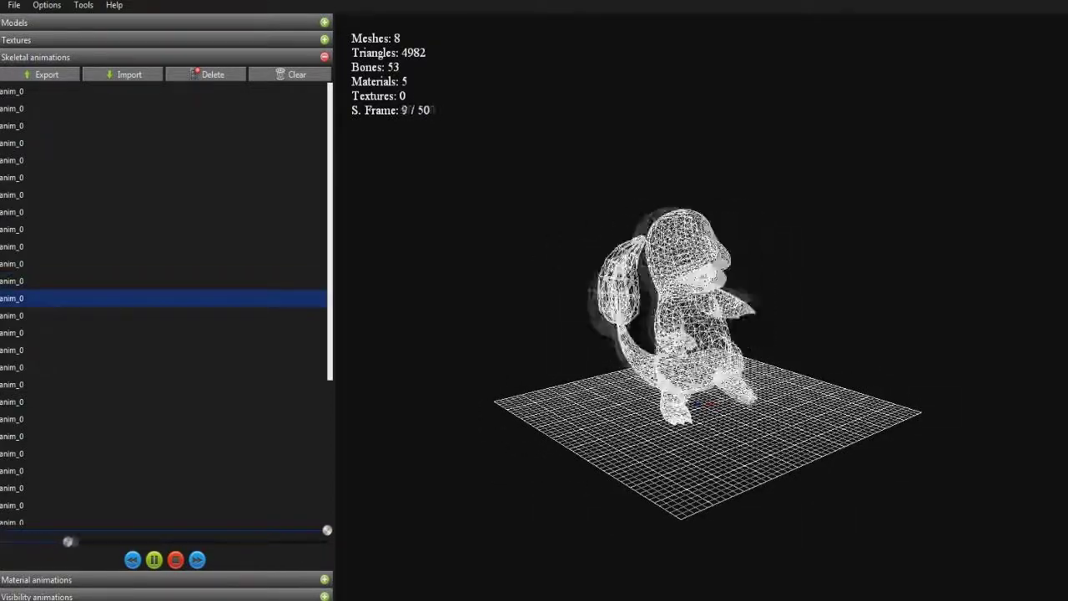
pyautogui.click(164, 333)
pyautogui.click(163, 350)
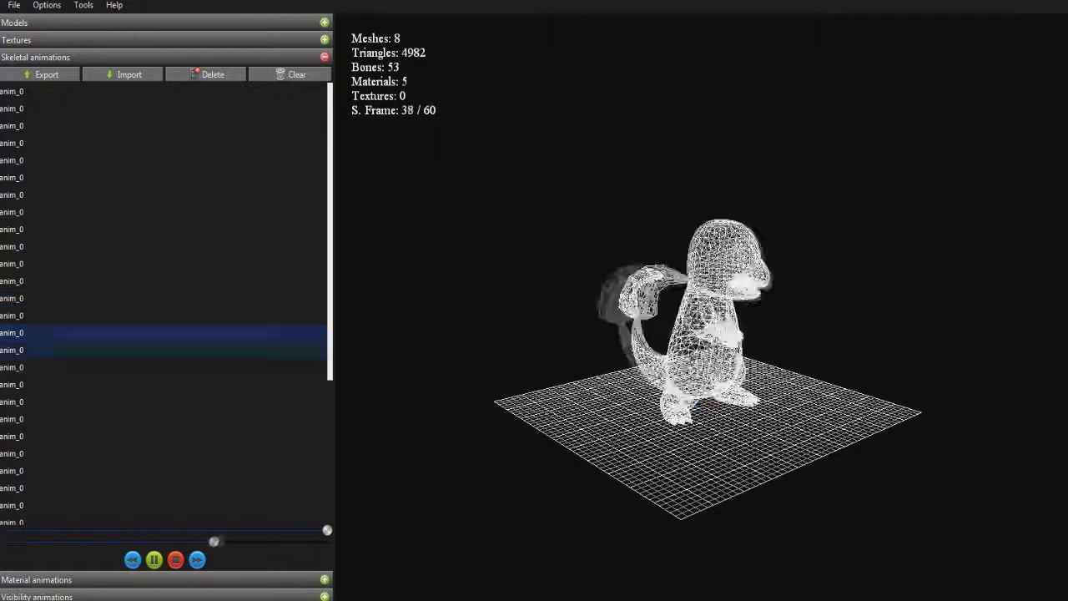
# Step: Preview skeletal animations from the seventeenth to the twenty-sixth list entry, examining how the Charmander model moves in each
pyautogui.click(164, 367)
pyautogui.click(164, 385)
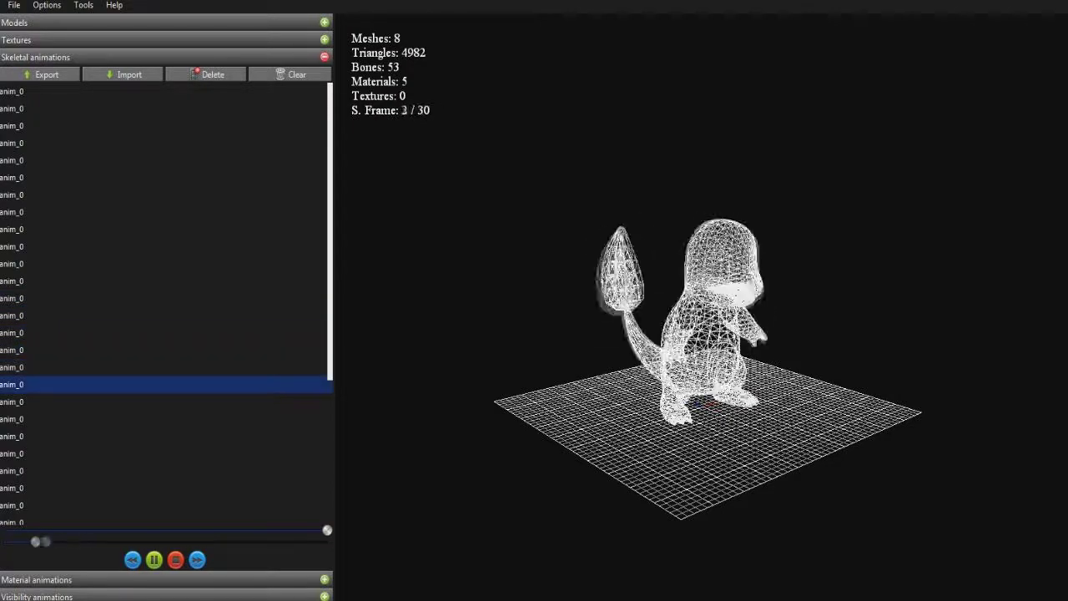
pyautogui.click(164, 402)
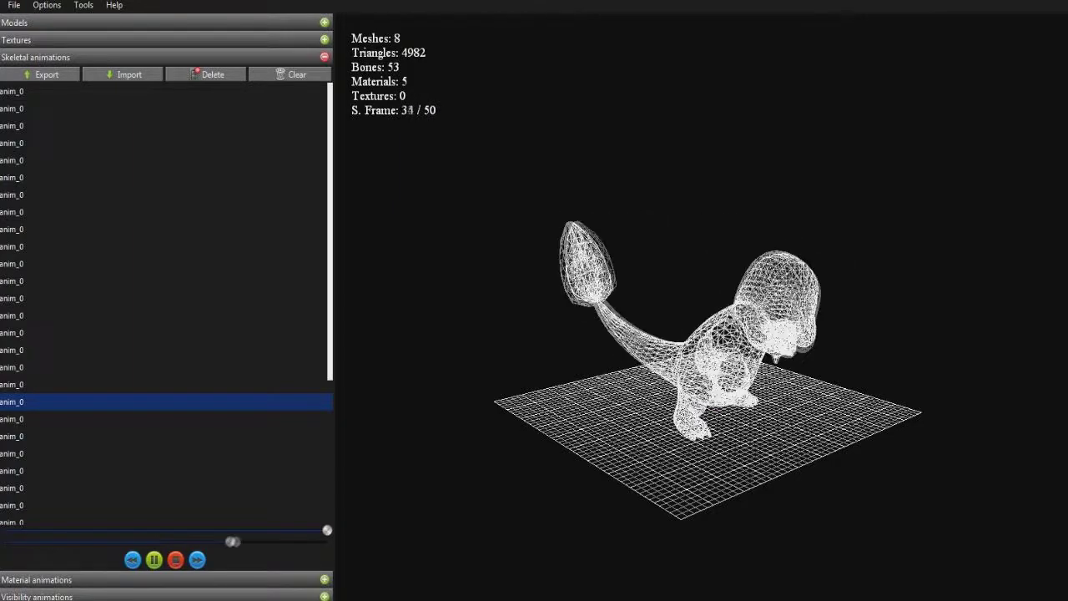
pyautogui.click(167, 419)
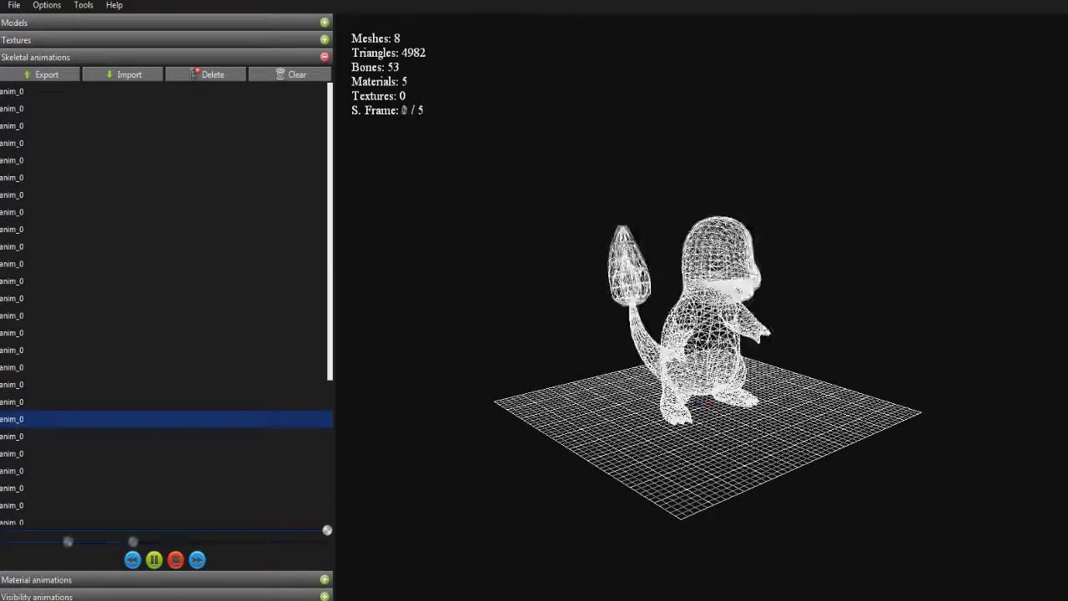
pyautogui.click(167, 436)
pyautogui.click(167, 454)
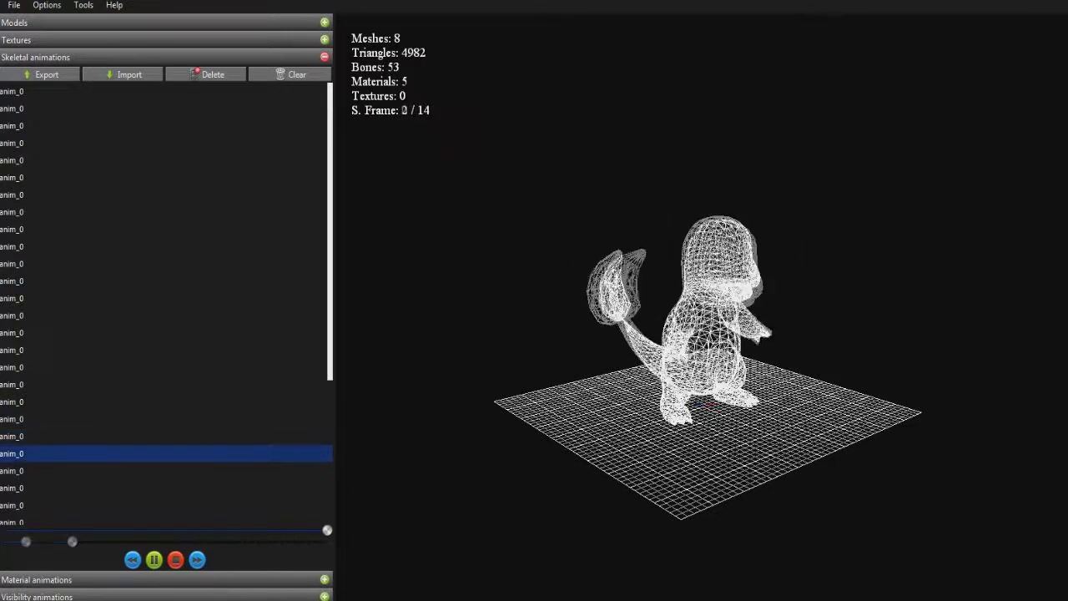
pyautogui.click(167, 470)
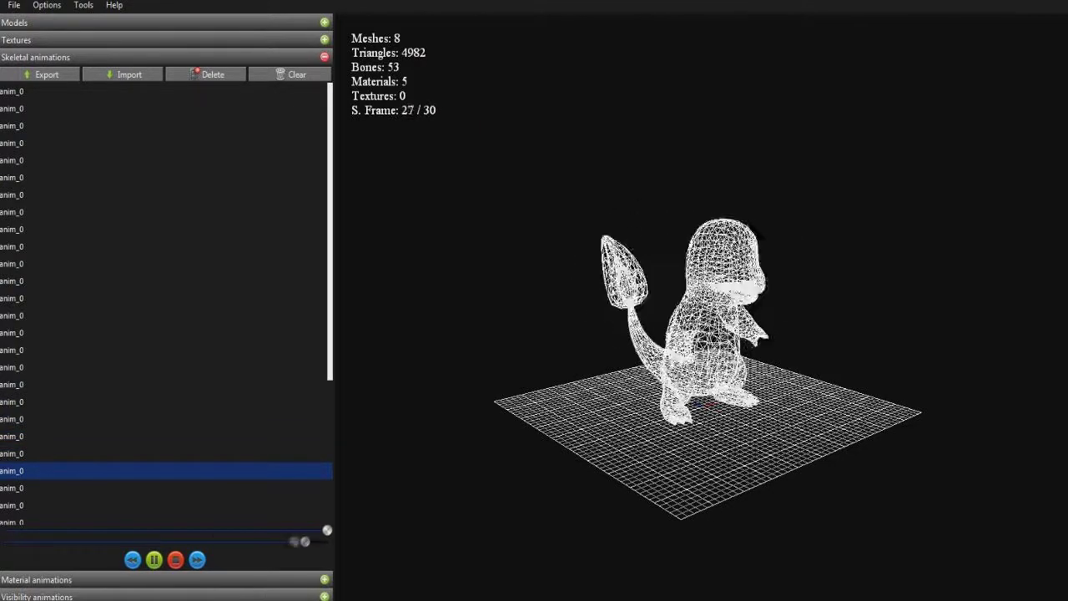
pyautogui.click(167, 488)
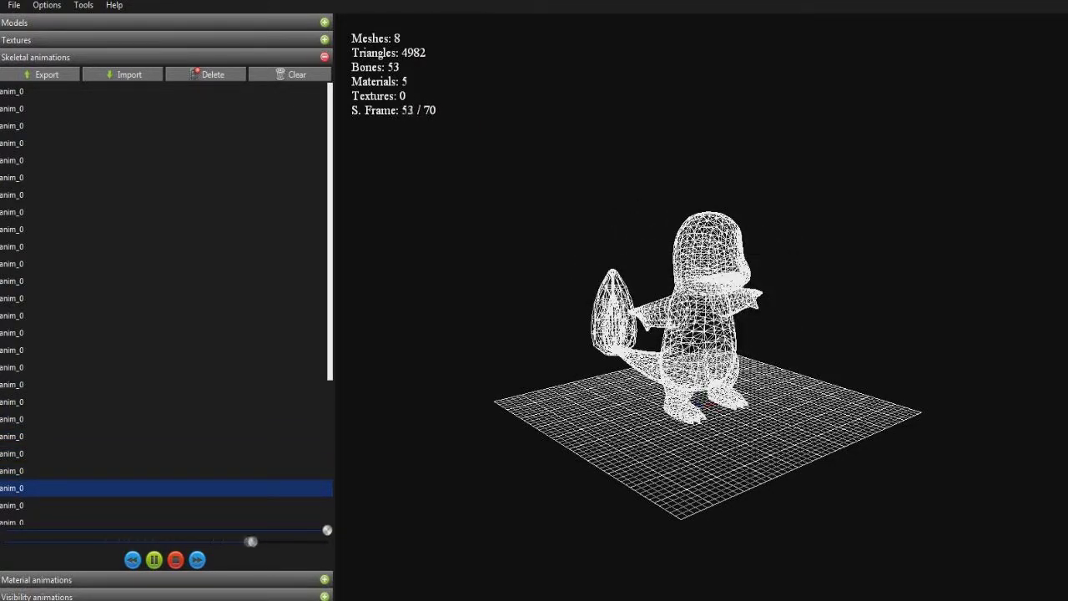
pyautogui.click(167, 505)
pyautogui.click(167, 519)
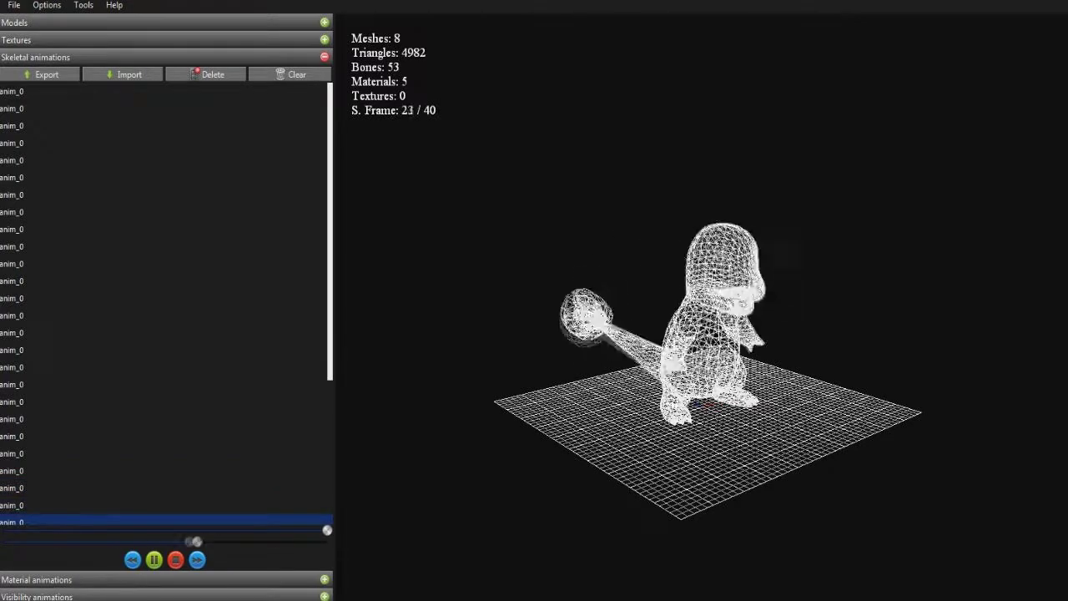
# Step: Preview the twenty-seventh to twenty-ninth skeletal animations, going back over them to compare the Charmander model's movements
pyautogui.press('Down')
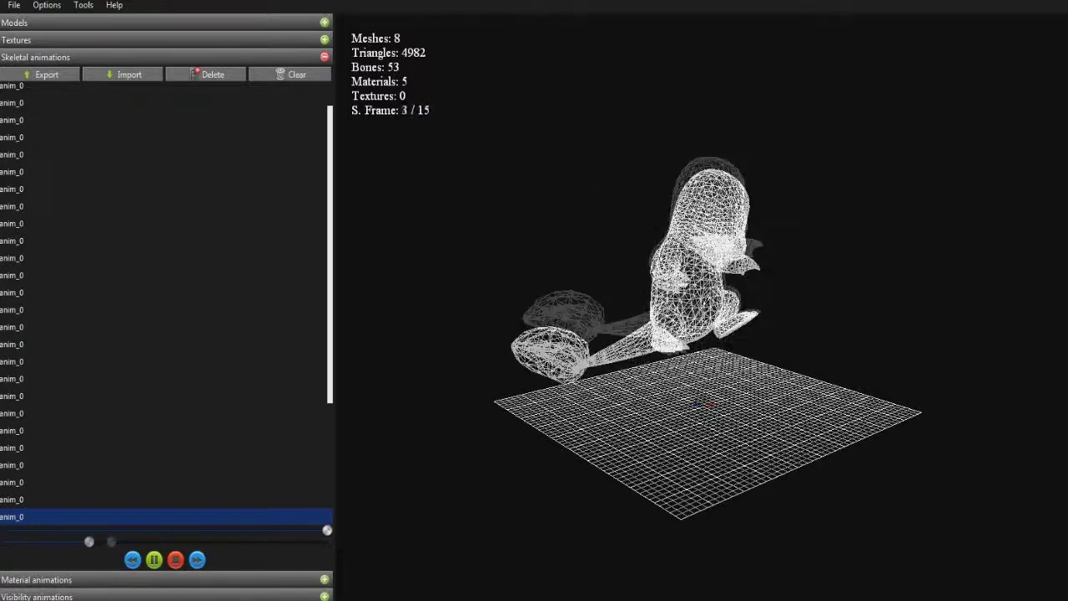
pyautogui.press('Down')
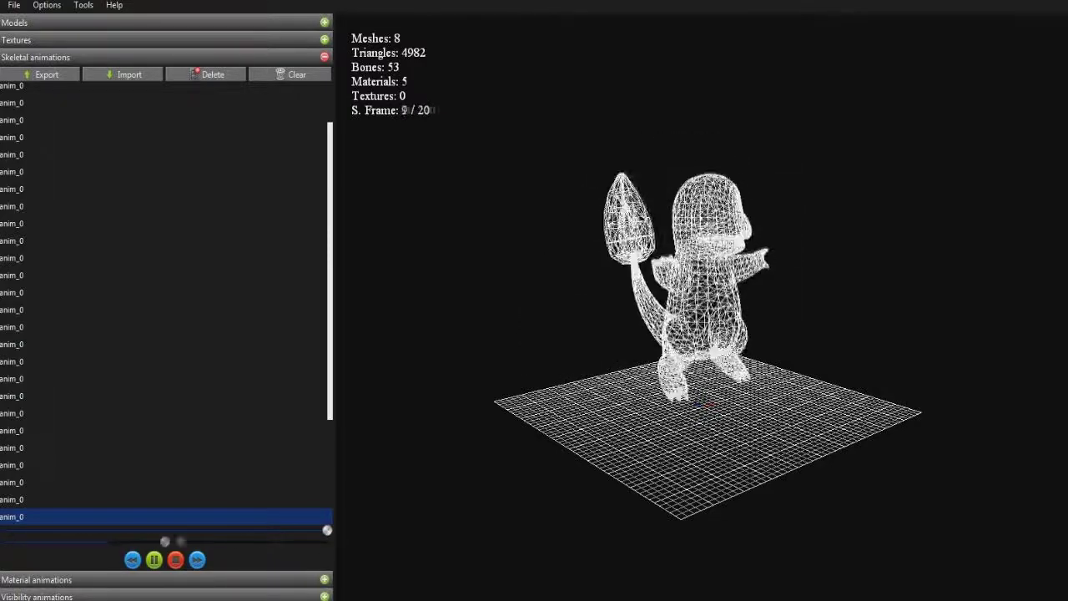
pyautogui.press('Down')
pyautogui.press('Up')
pyautogui.press('Up')
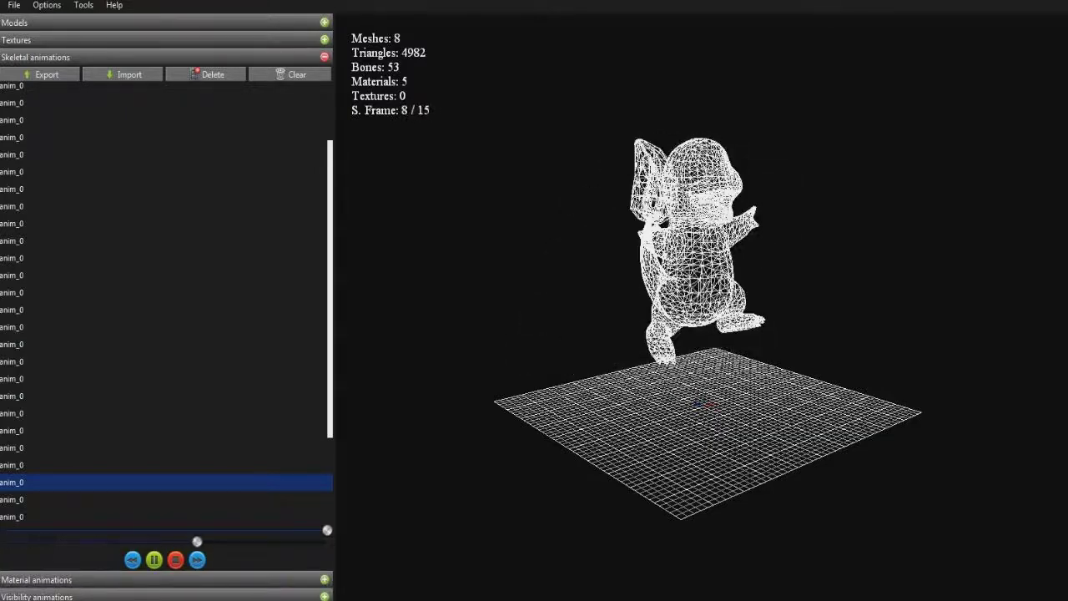
pyautogui.click(166, 499)
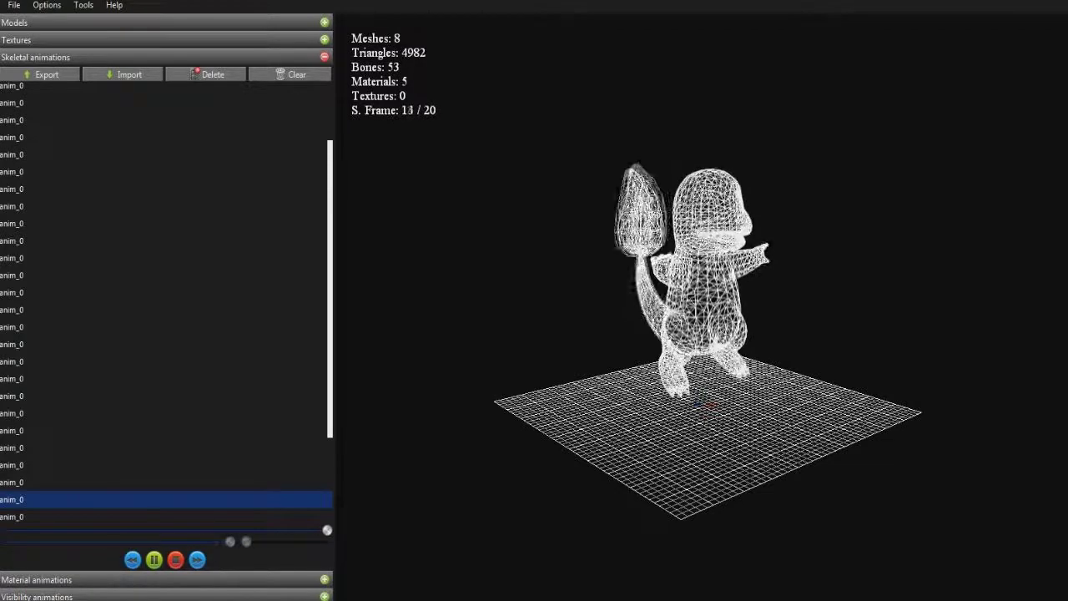
pyautogui.click(165, 516)
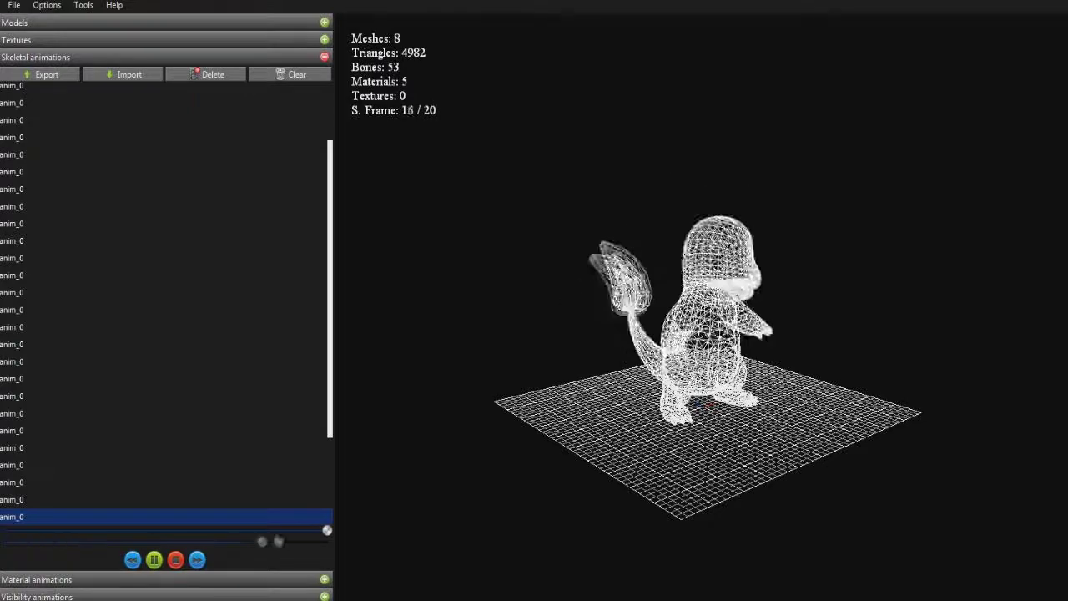
# Step: Preview the thirtieth and thirty-first skeletal animations, and return to the twenty-eighth one in the list
pyautogui.press('Down')
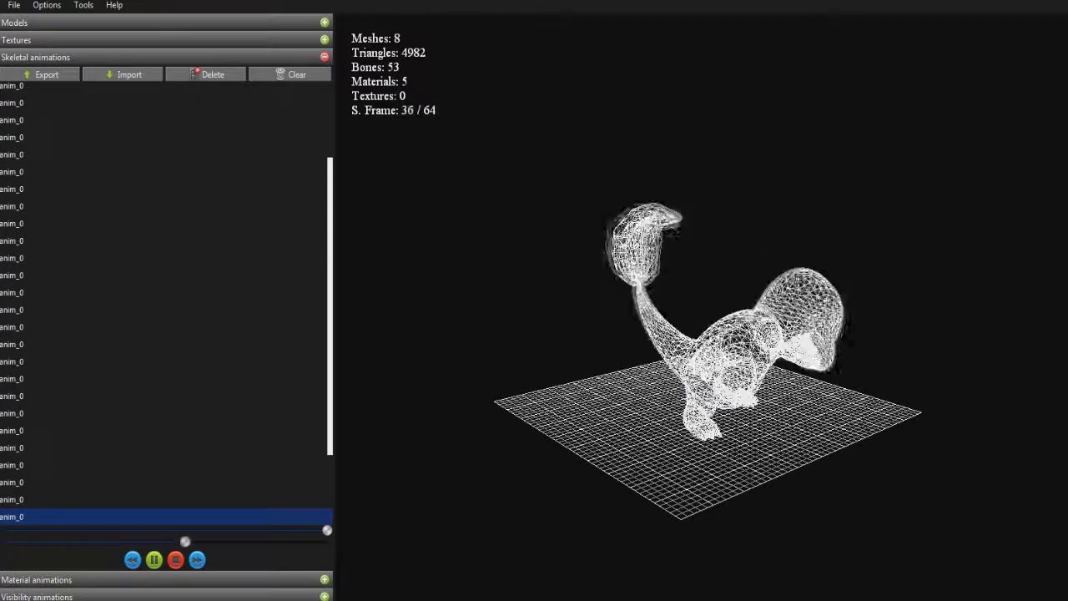
pyautogui.press('Down')
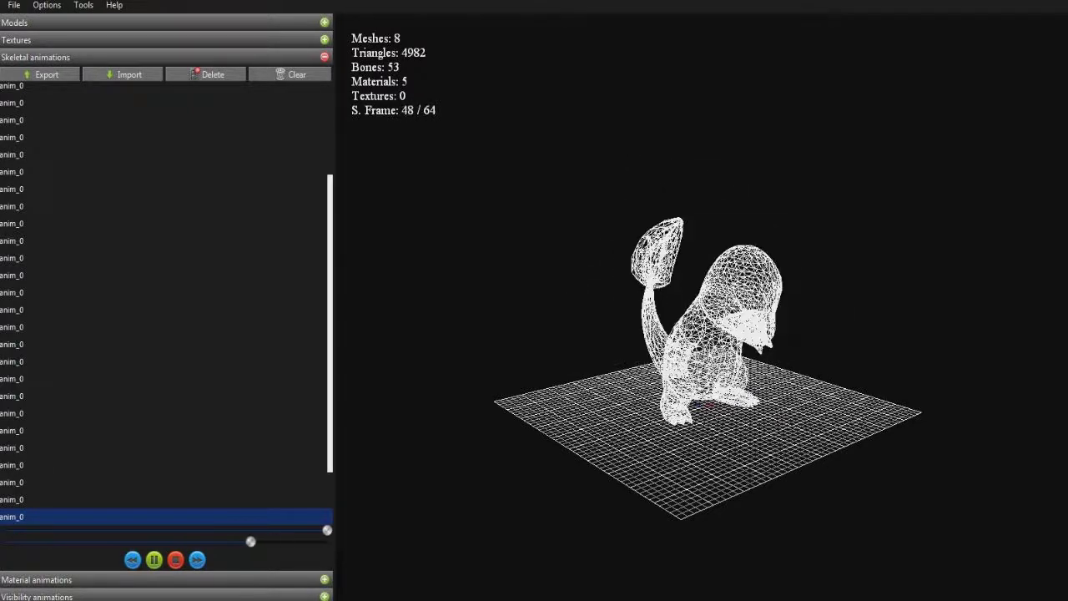
pyautogui.press('Up')
pyautogui.press('Up')
pyautogui.press('Up')
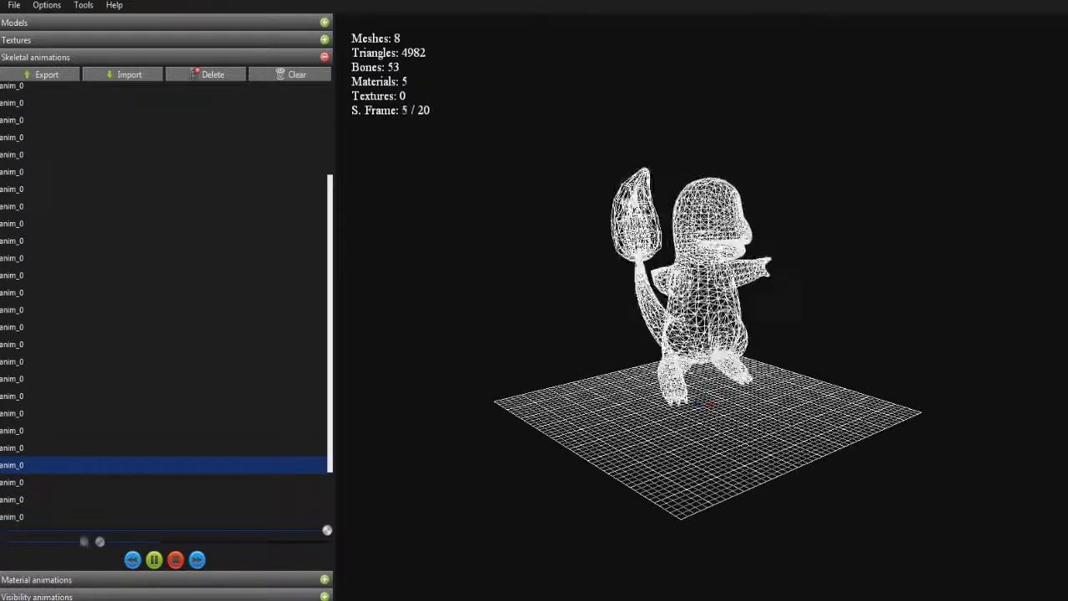
pyautogui.click(41, 74)
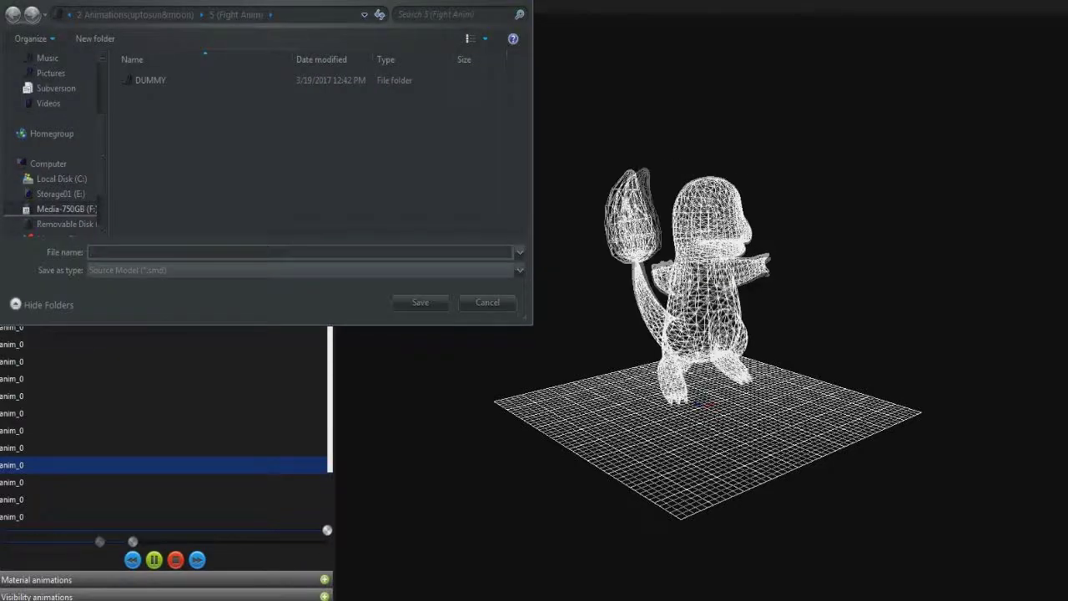
pyautogui.click(304, 271)
pyautogui.click(303, 285)
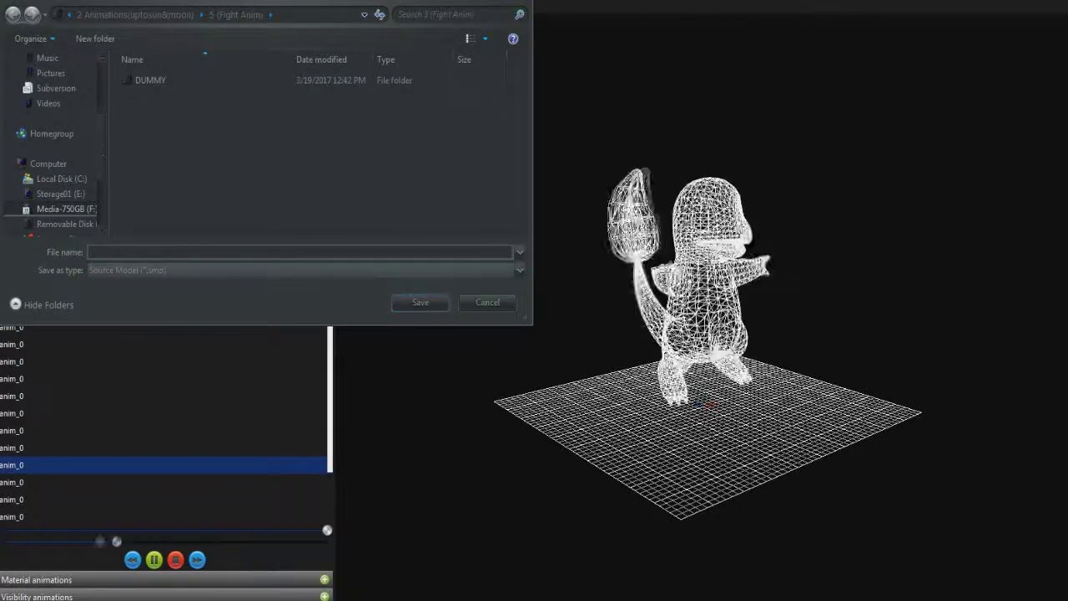
pyautogui.click(421, 303)
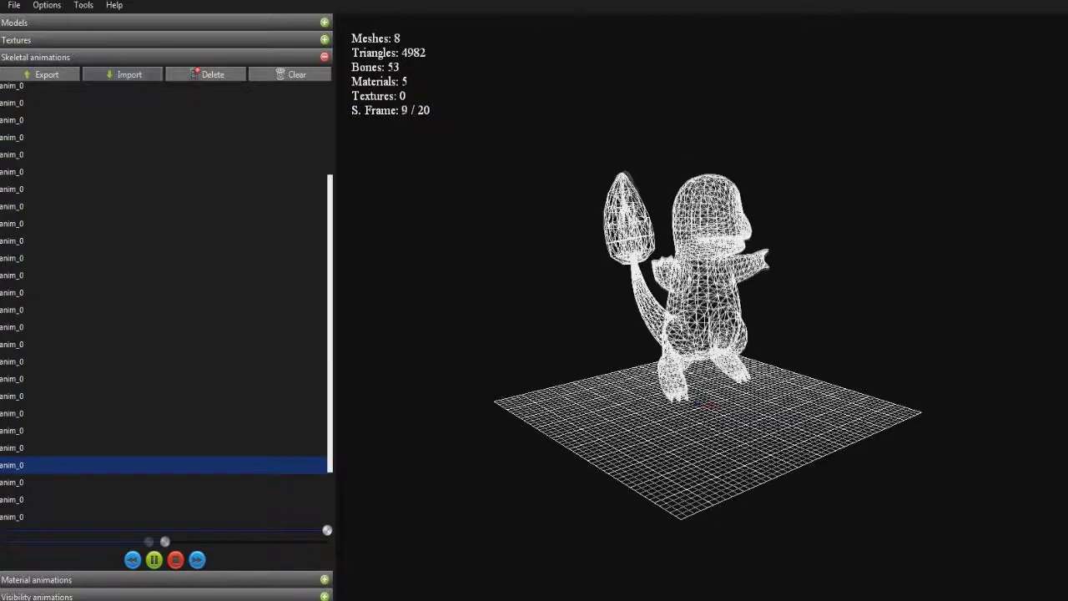
pyautogui.click(14, 5)
pyautogui.moveTo(46, 5)
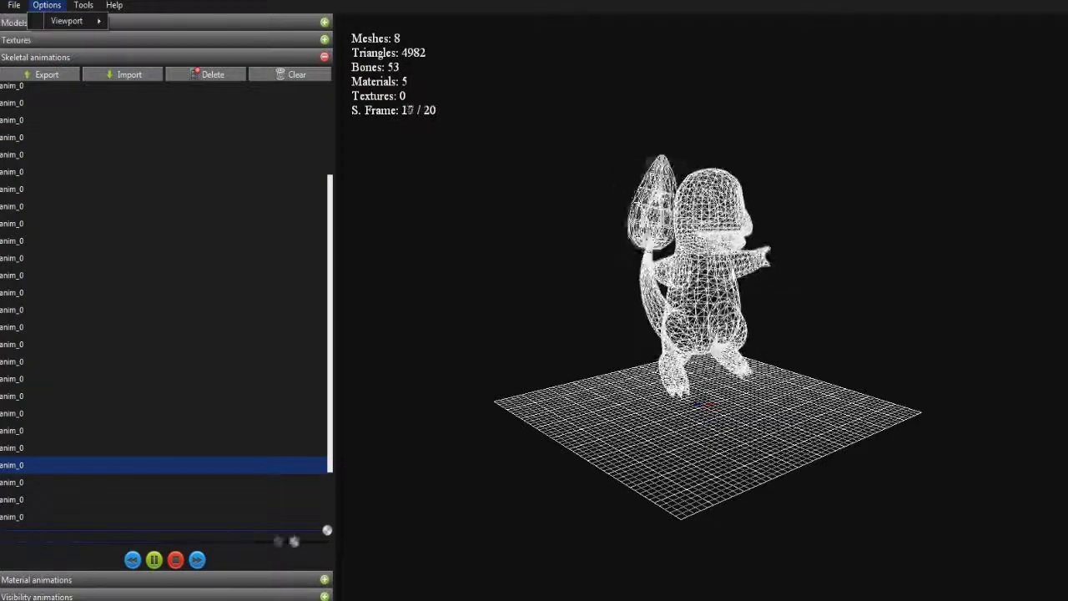
pyautogui.click(83, 5)
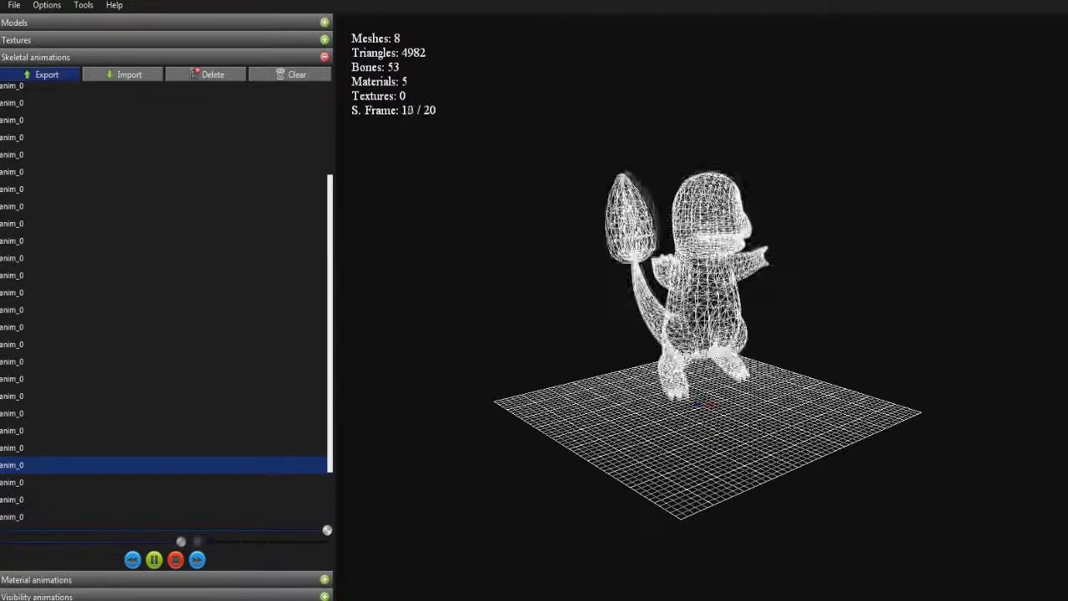
# Step: Start exporting the selected skeletal animation as Source Model (*.smd) and browse to the 1st Gen (1) folder in Pokemon-Evolved
pyautogui.click(47, 74)
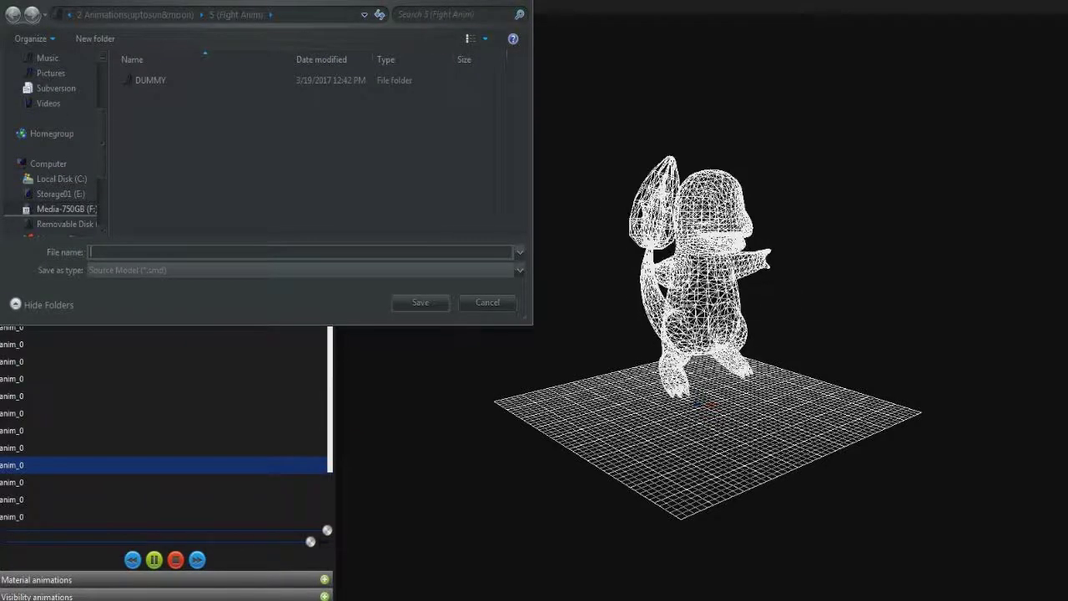
pyautogui.click(301, 271)
pyautogui.click(301, 284)
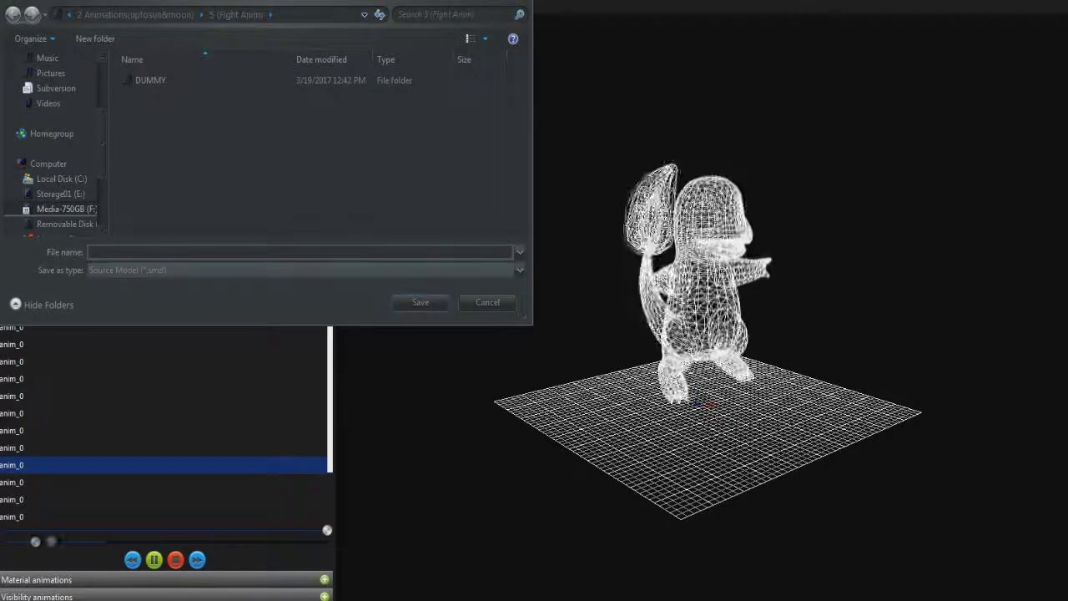
pyautogui.click(135, 14)
pyautogui.hotkey('alt', 'Up')
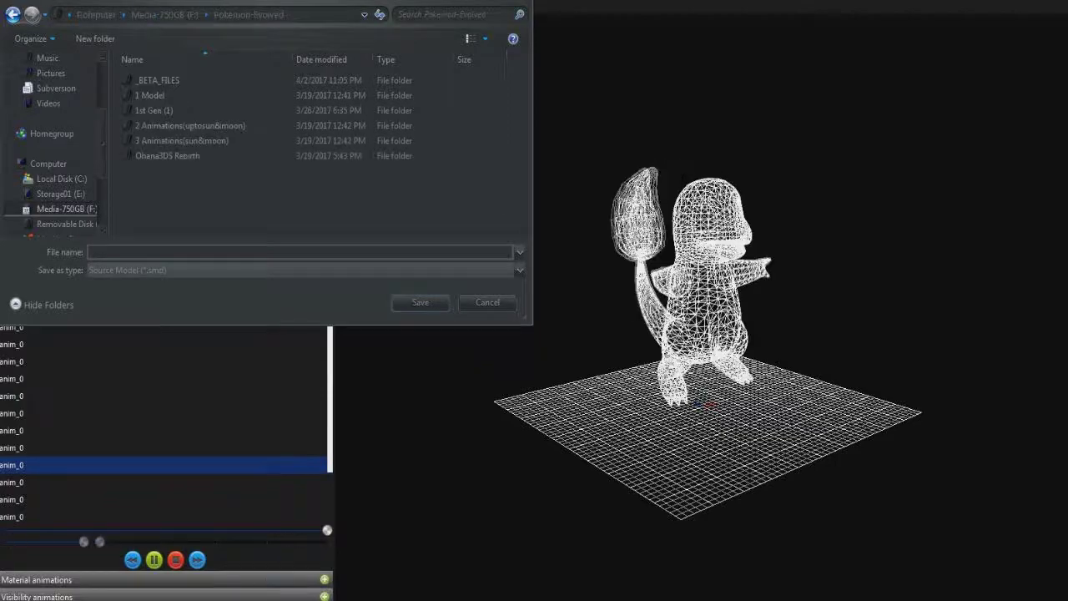
pyautogui.doubleClick(171, 112)
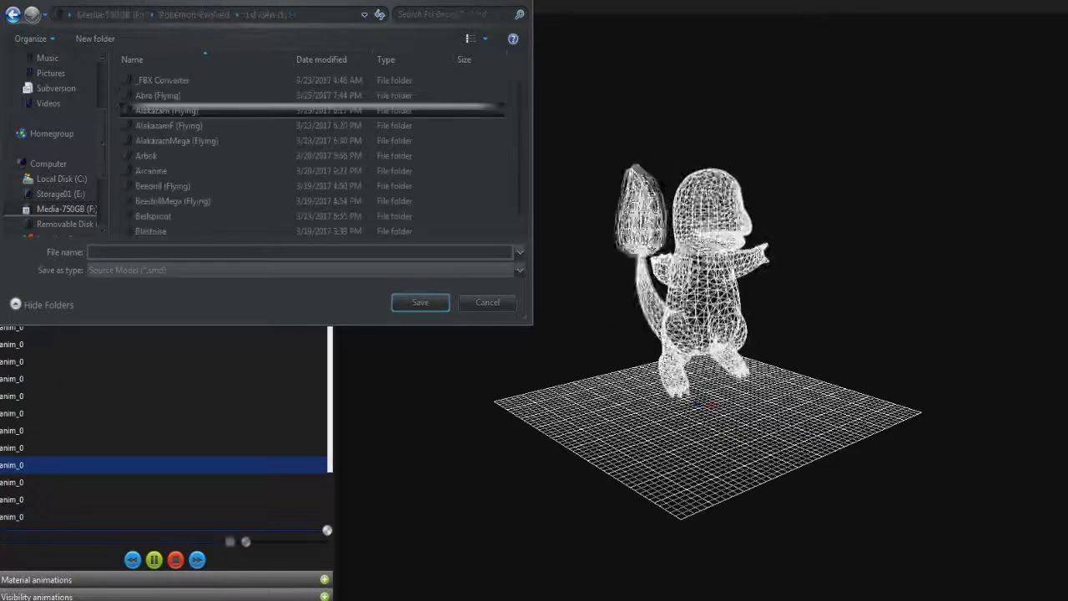
# Step: Find the Charmander folder inside 1st Gen (1) and open it as the export destination
pyautogui.press('Down')
pyautogui.press('Down')
pyautogui.press('Down')
pyautogui.press('Down')
pyautogui.press('Down')
pyautogui.press('Down')
pyautogui.press('Down')
pyautogui.press('Down')
pyautogui.press('Down')
pyautogui.press('Down')
pyautogui.press('Down')
pyautogui.press('Down')
pyautogui.press('Down')
pyautogui.press('Down')
pyautogui.press('Down')
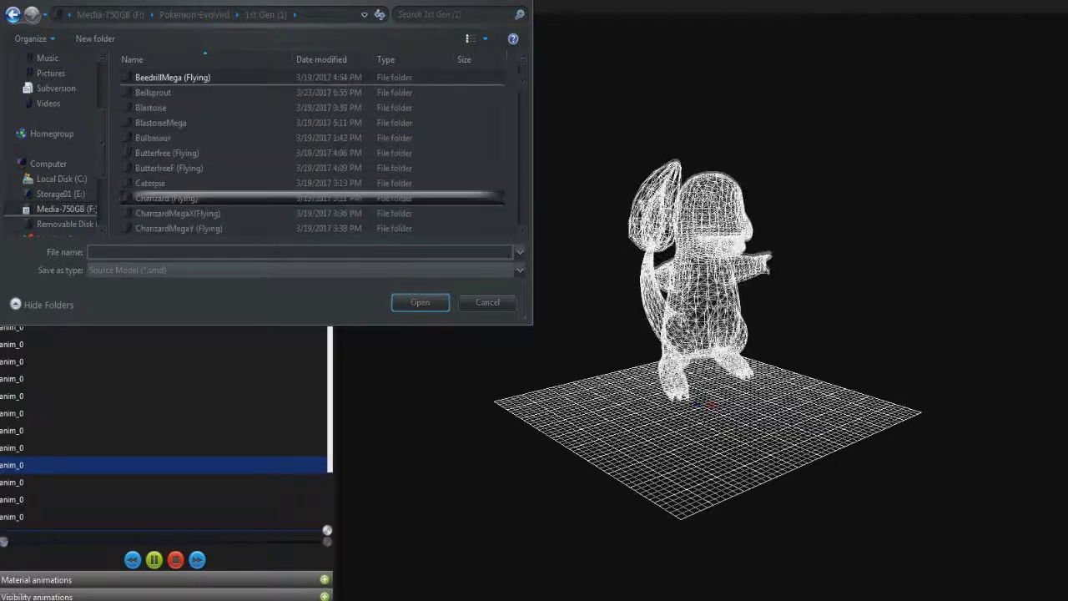
pyautogui.press('Down')
pyautogui.press('Down')
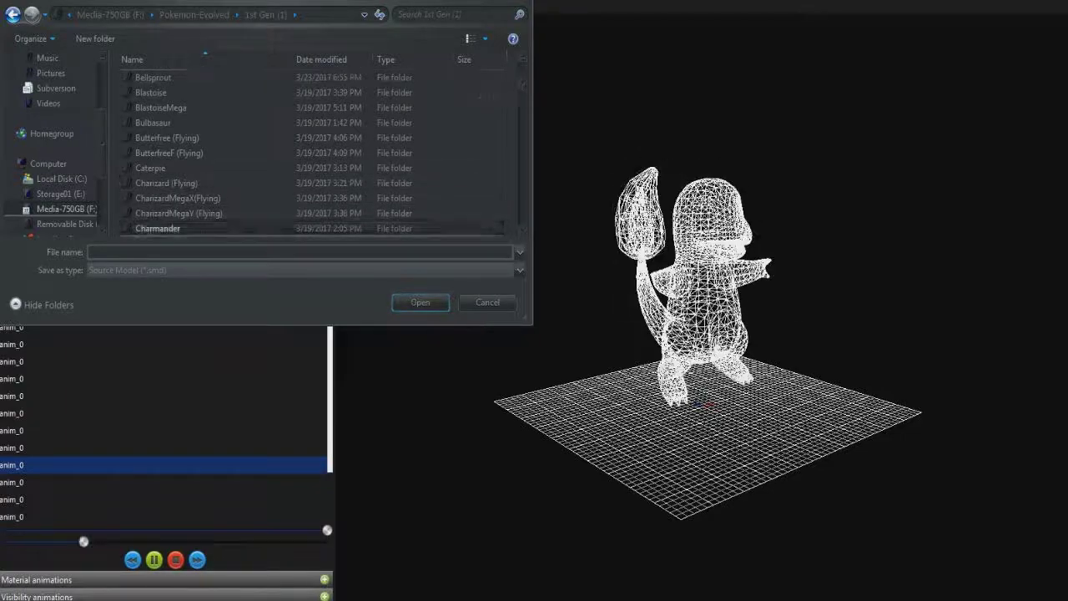
pyautogui.press('Return')
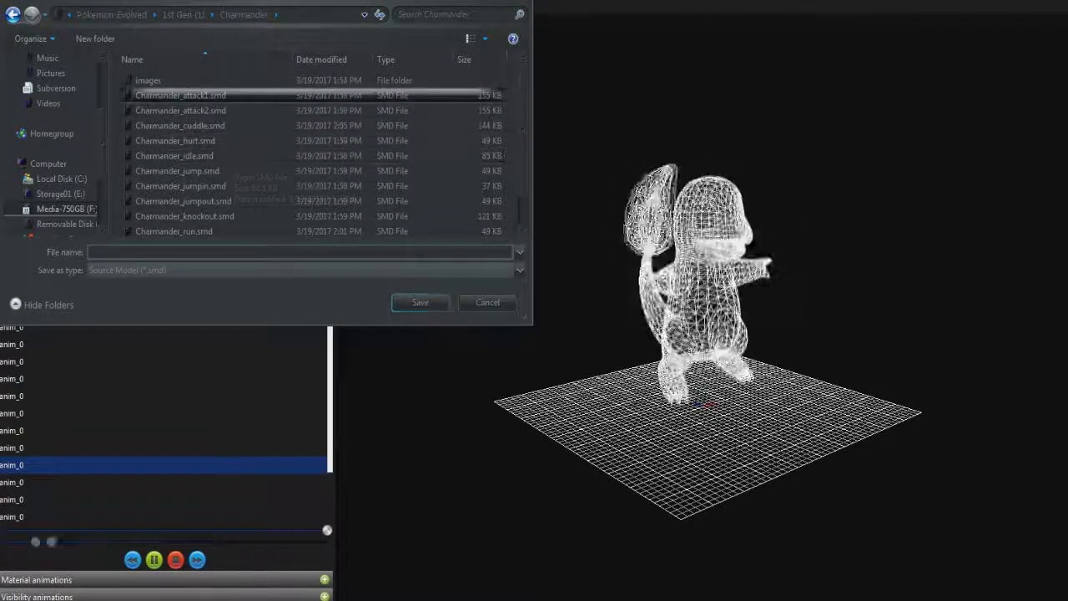
# Step: Use Charmander_attack1.smd as the export file name, check the folder's other animation file names, and finish the export dialog
pyautogui.click(181, 95)
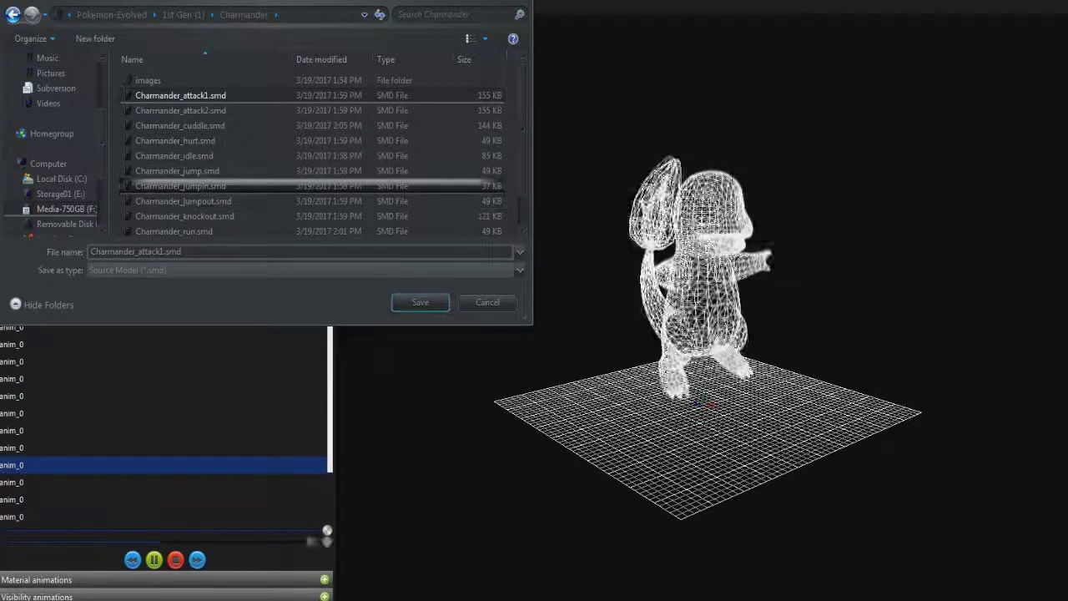
pyautogui.scroll(-1, 251, 209)
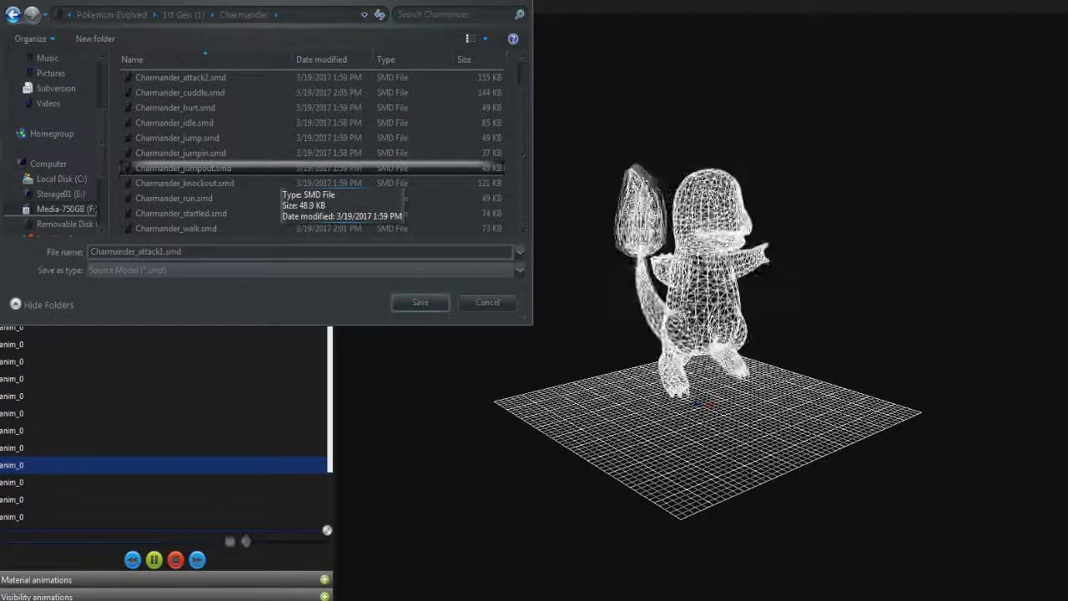
pyautogui.press('Return')
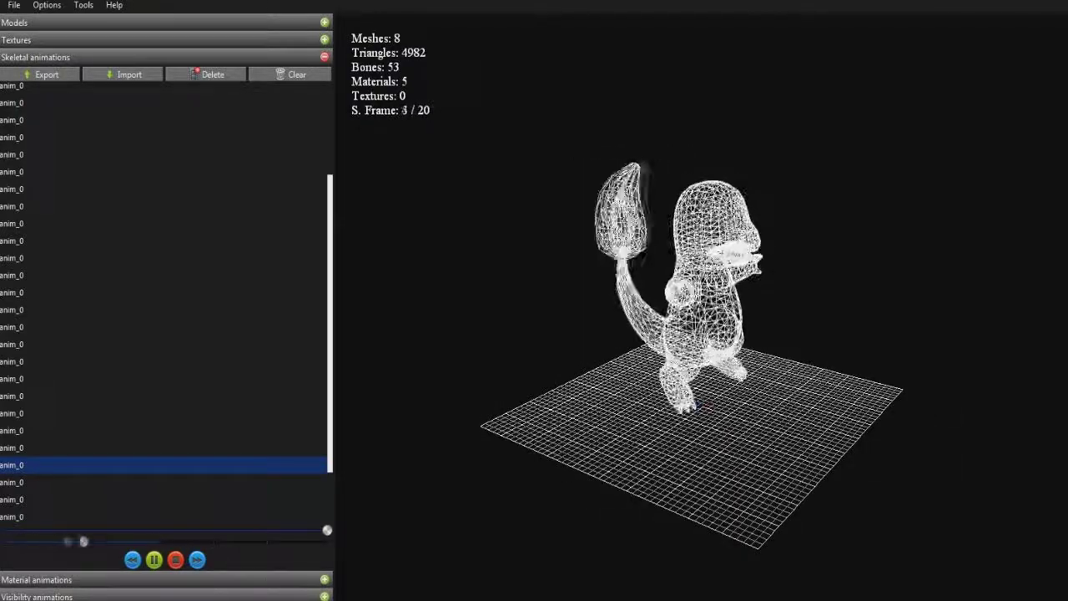
pyautogui.moveTo(331, 324); pyautogui.dragTo(330, 237)
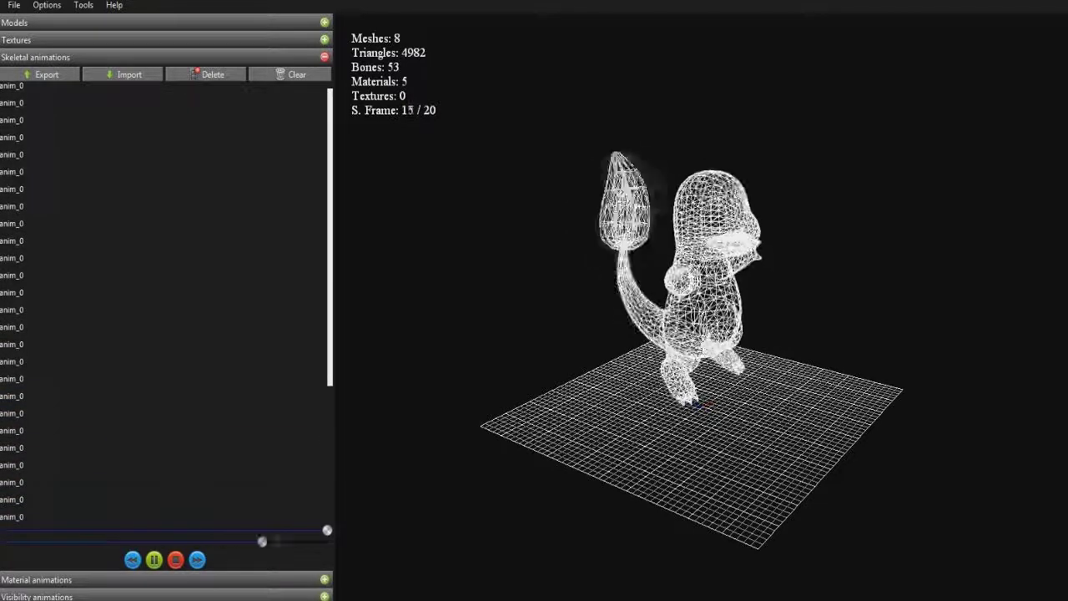